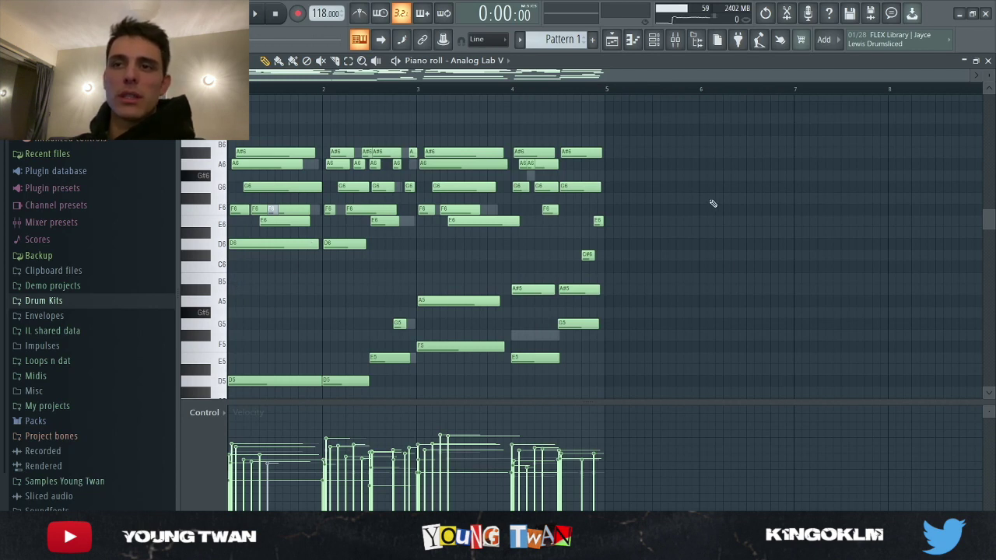
- Play Pattern 1's Analog Lab V melody and inspect the HalfTime, WaveShell, Fruity parametric EQ 2 and FabFilter Pro-Q 3 effects on Insert 2
key(space)
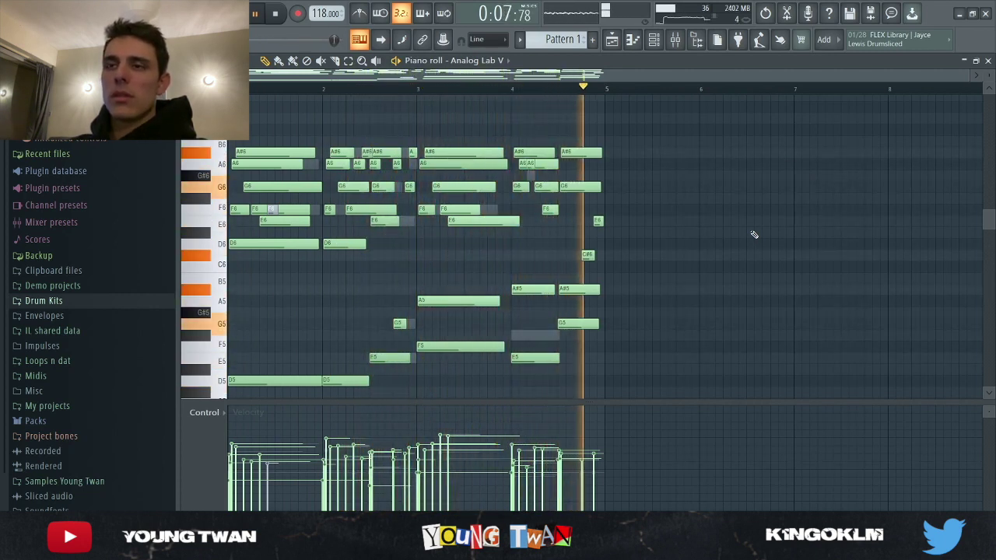
key(space)
click(674, 40)
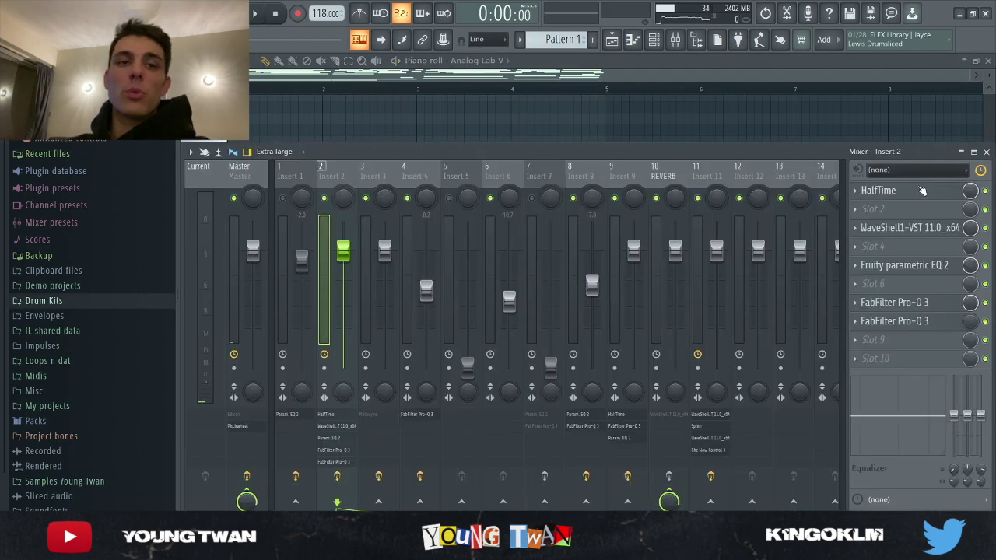
click(927, 195)
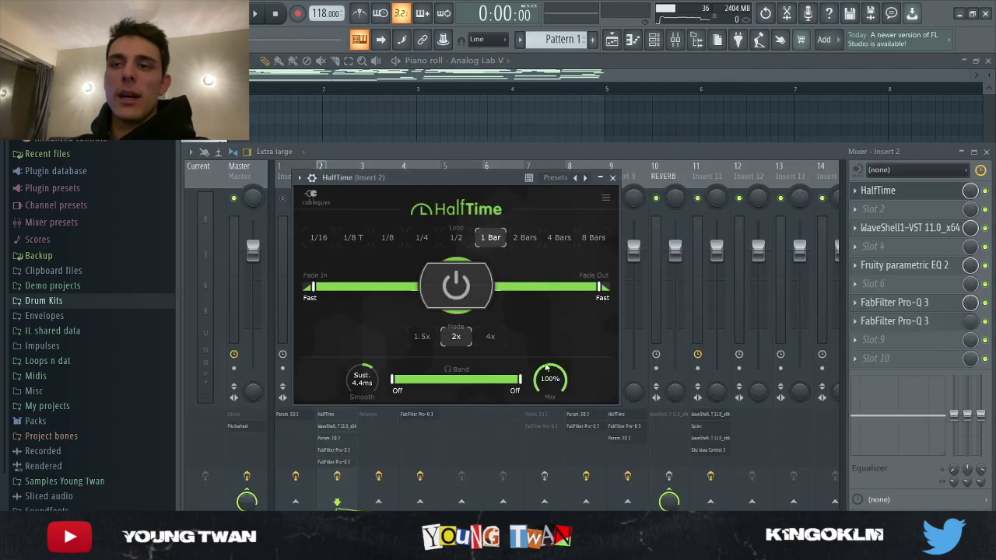
click(909, 227)
click(941, 267)
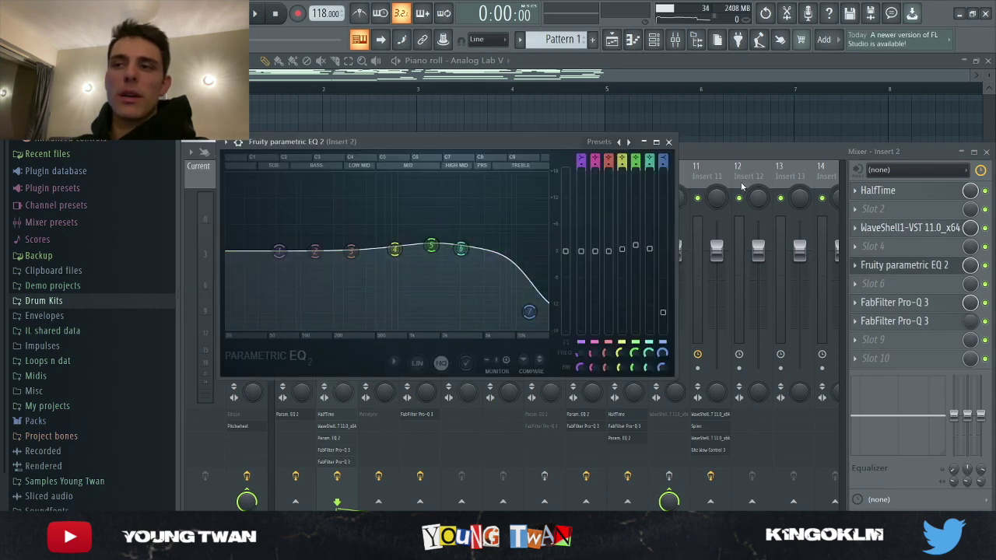
click(895, 302)
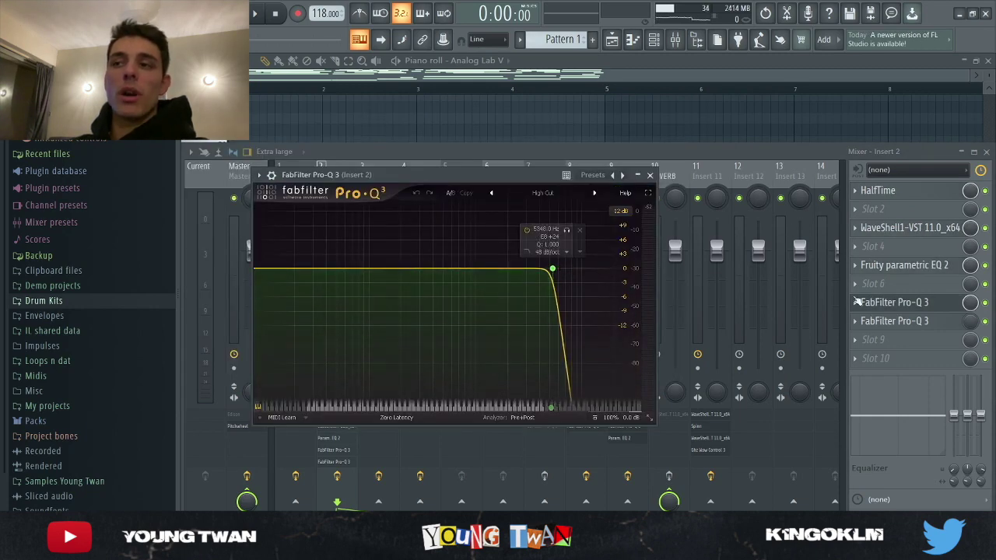
click(939, 325)
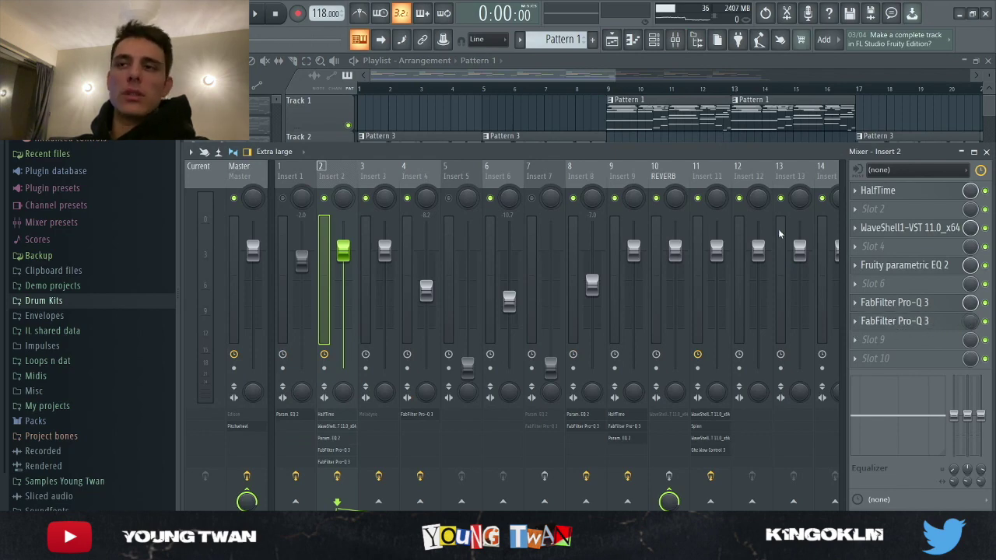
- Audition the Analog Lab V melody in the piano roll and inspect the Abbey Road Chambers reverb on the REVERB mixer track
key(F7)
key(space)
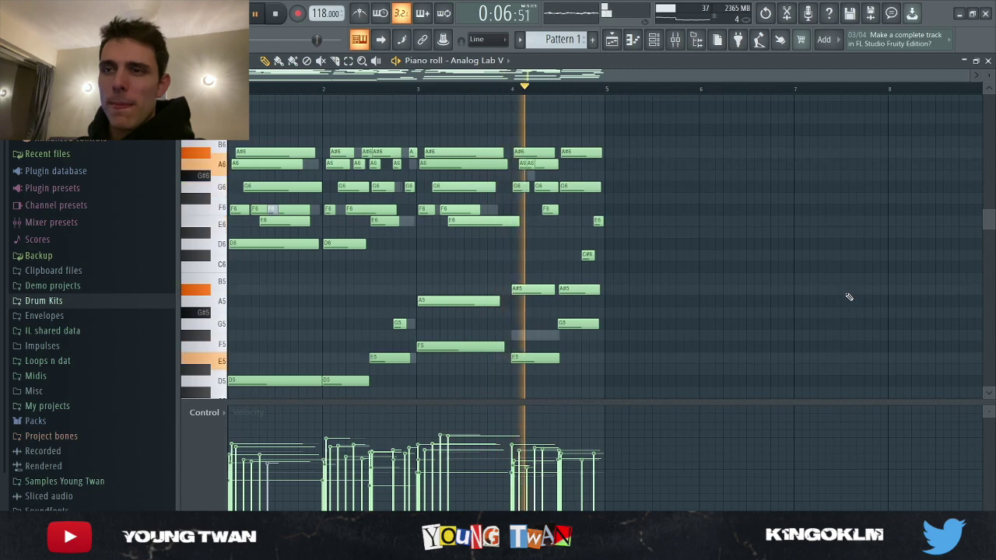
key(space)
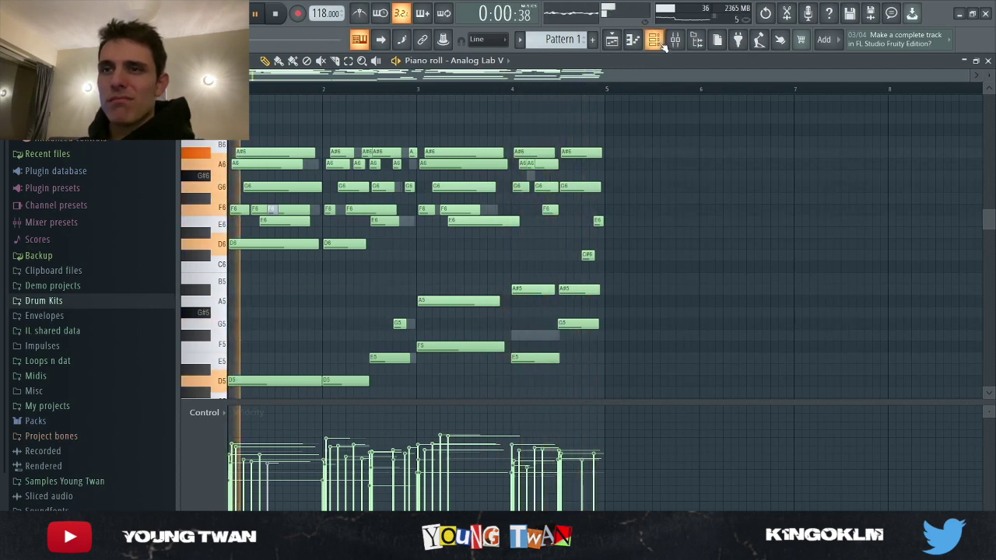
click(675, 38)
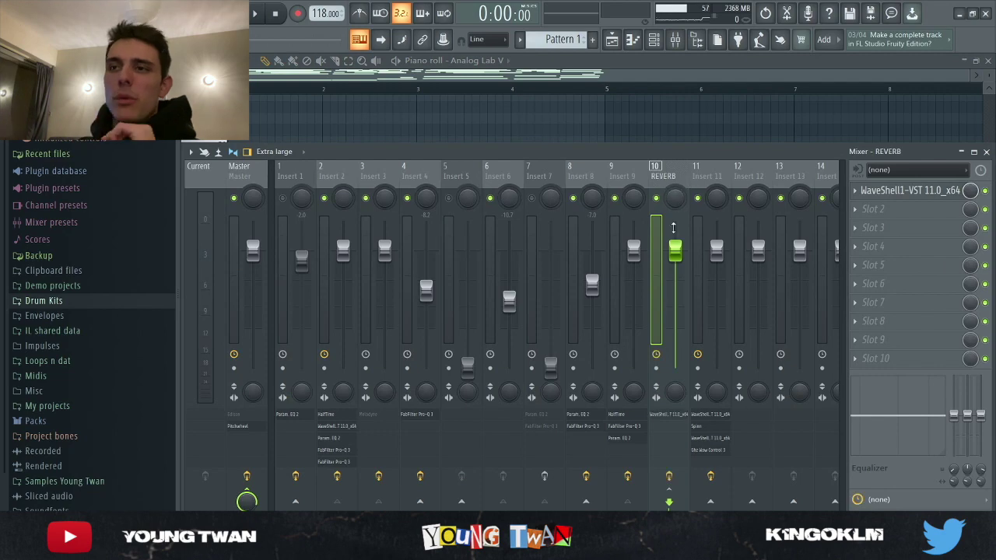
click(900, 192)
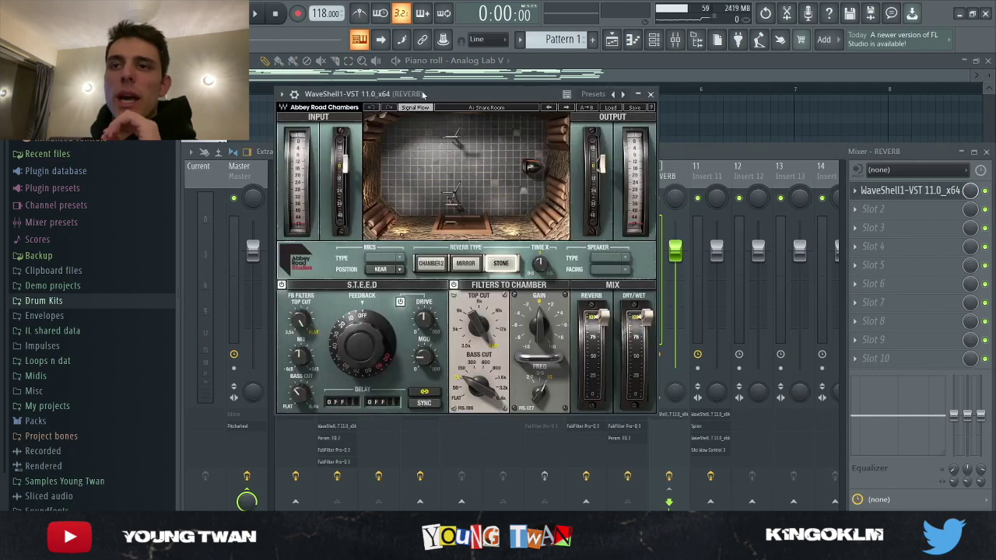
drag(513, 95, 529, 94)
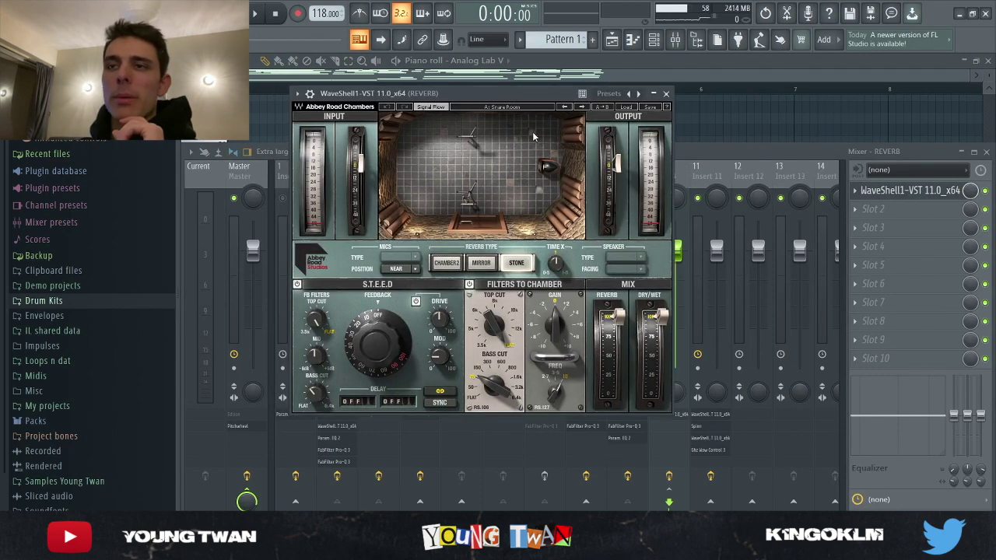
click(674, 107)
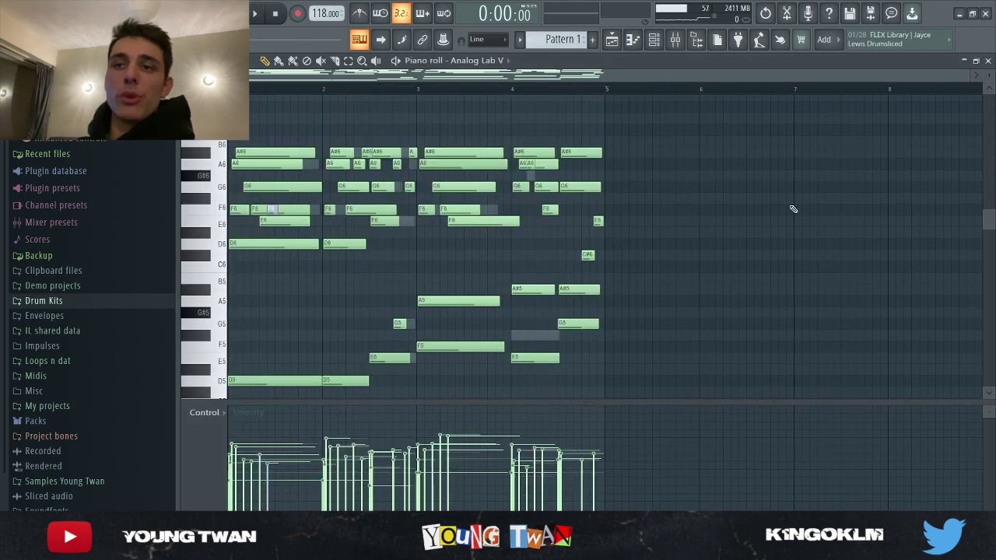
key(space)
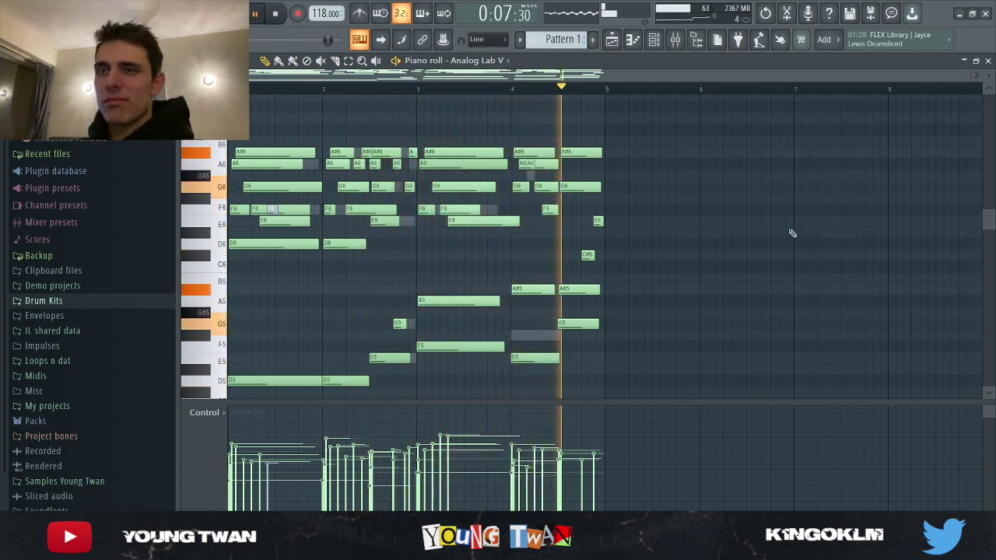
key(space)
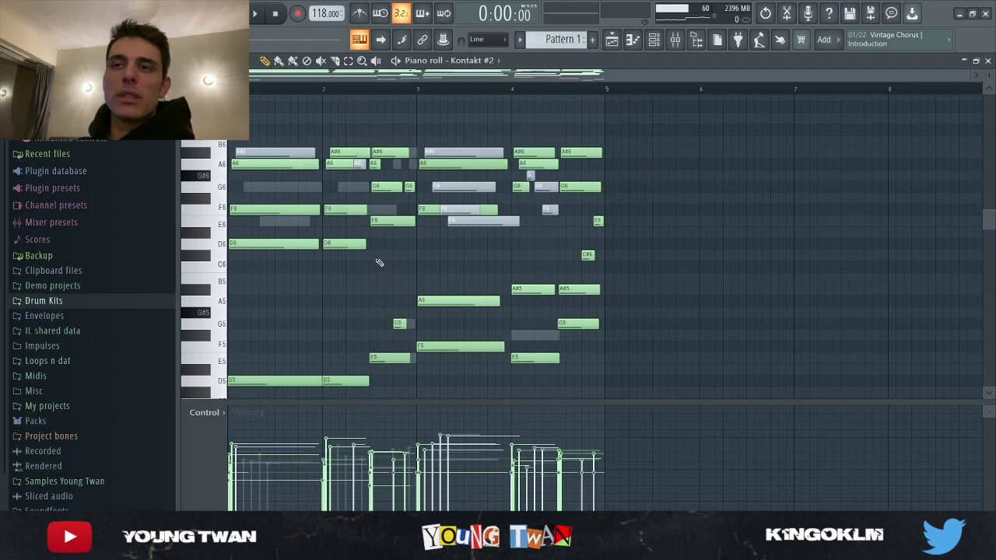
- View and play the Kontakt #2 notes of Pattern 1 in the piano roll
scroll(393, 253, up, 1)
scroll(414, 258, down, 2)
scroll(389, 254, up, 1)
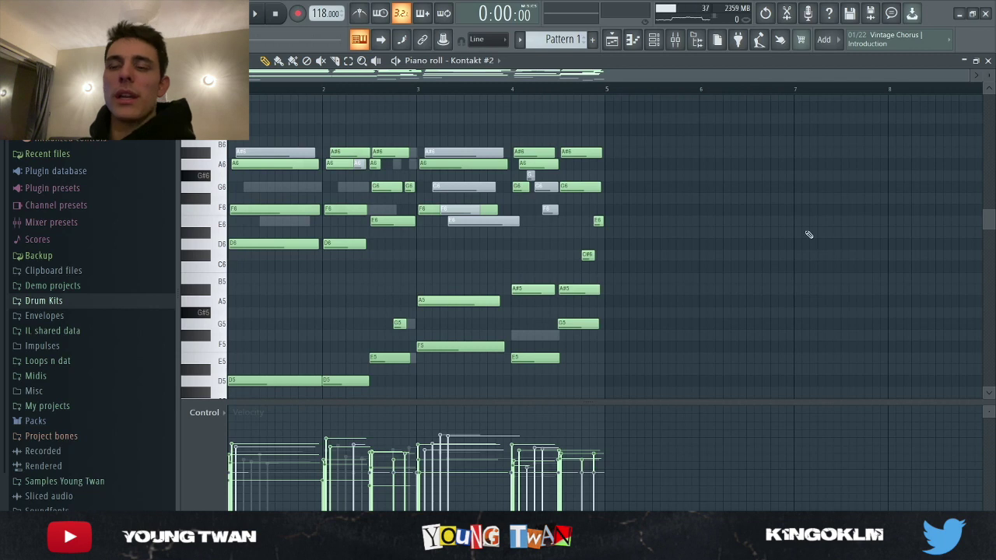
key(space)
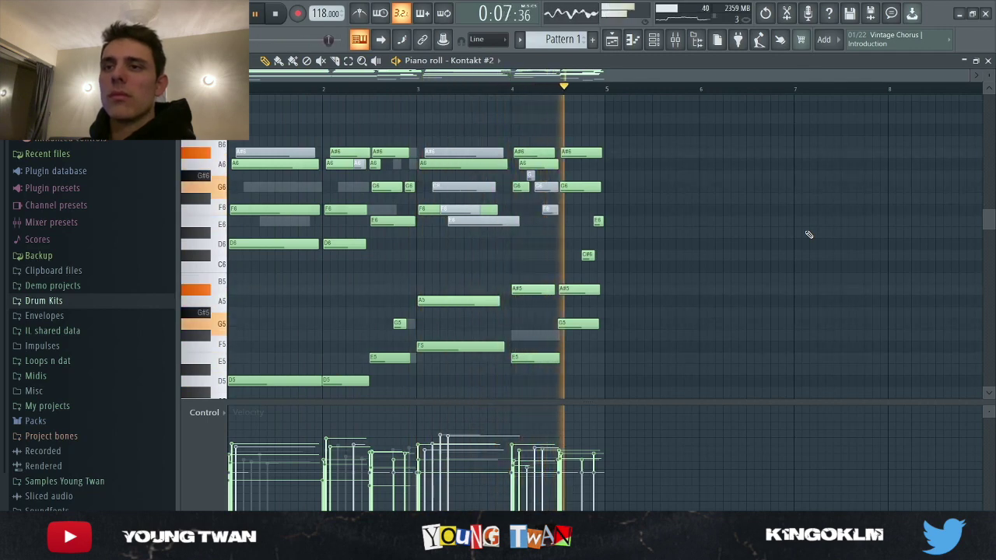
key(space)
- Check the mixer for the Kontakt #2 part and play its notes again for comparison
click(674, 39)
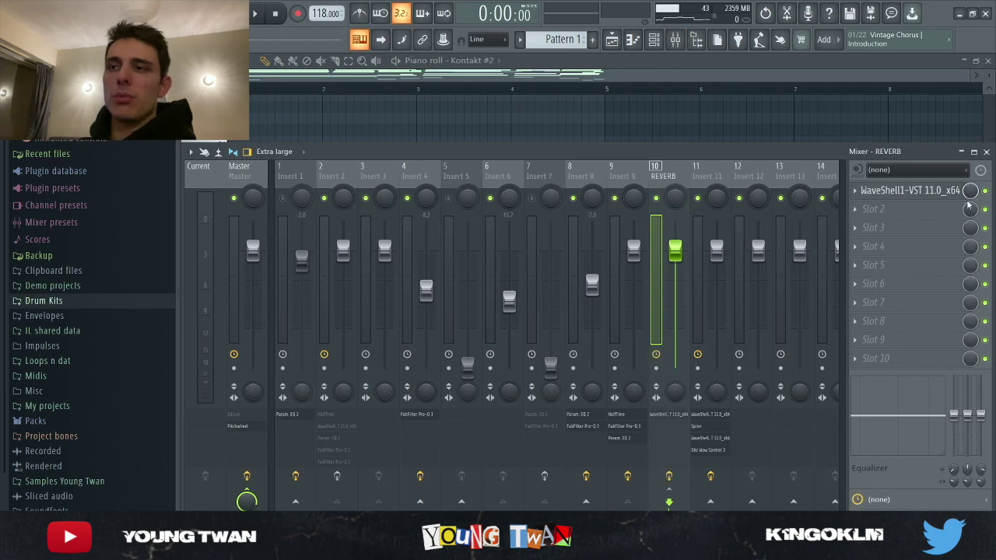
click(711, 132)
key(space)
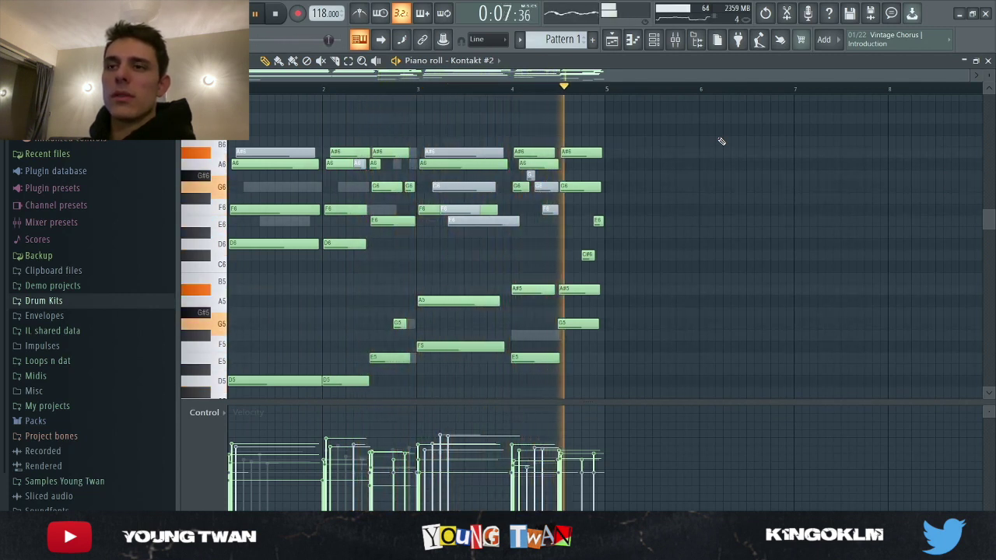
key(space)
click(675, 39)
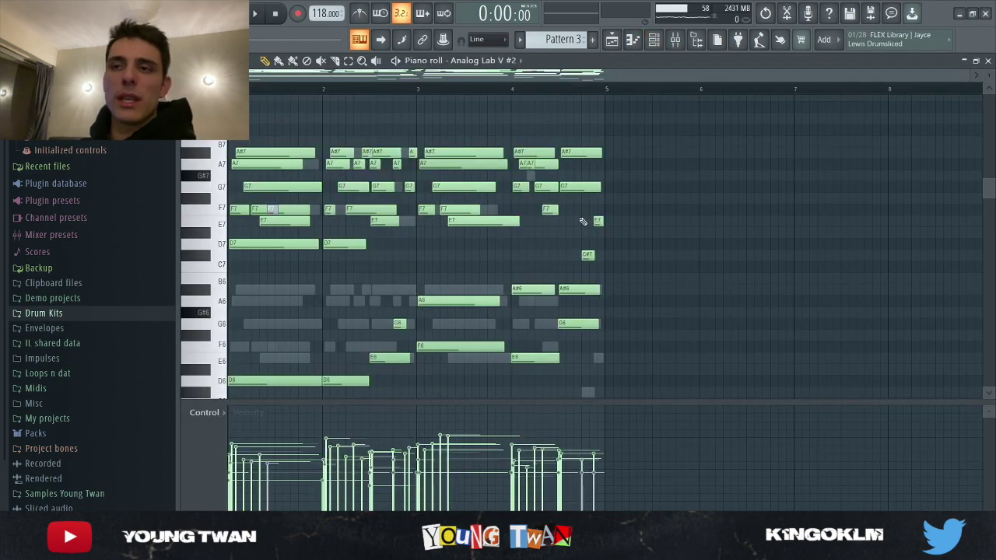
- Audition the Analog Lab V #2 melody of Pattern 3 and check the effects chain on mixer Insert 2
key(space)
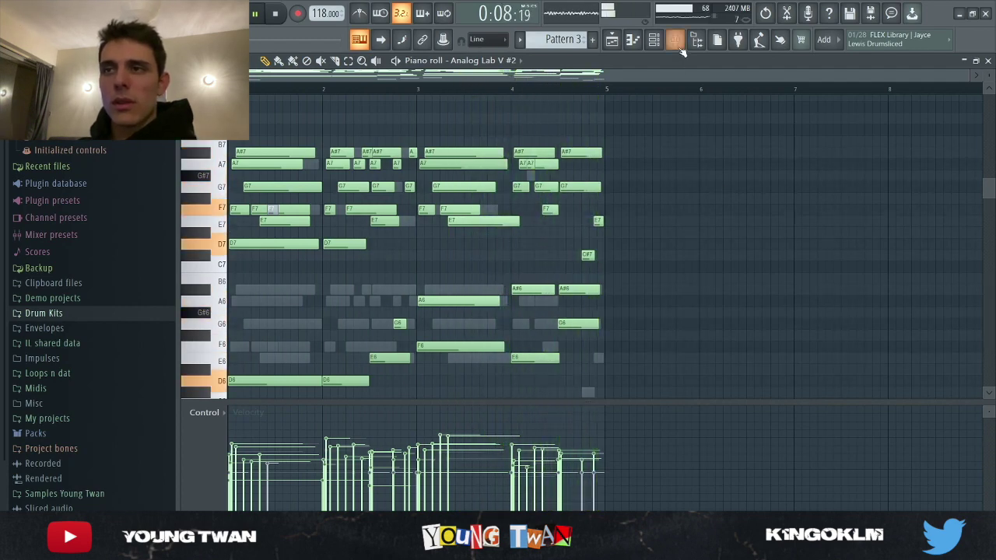
key(space)
key(F9)
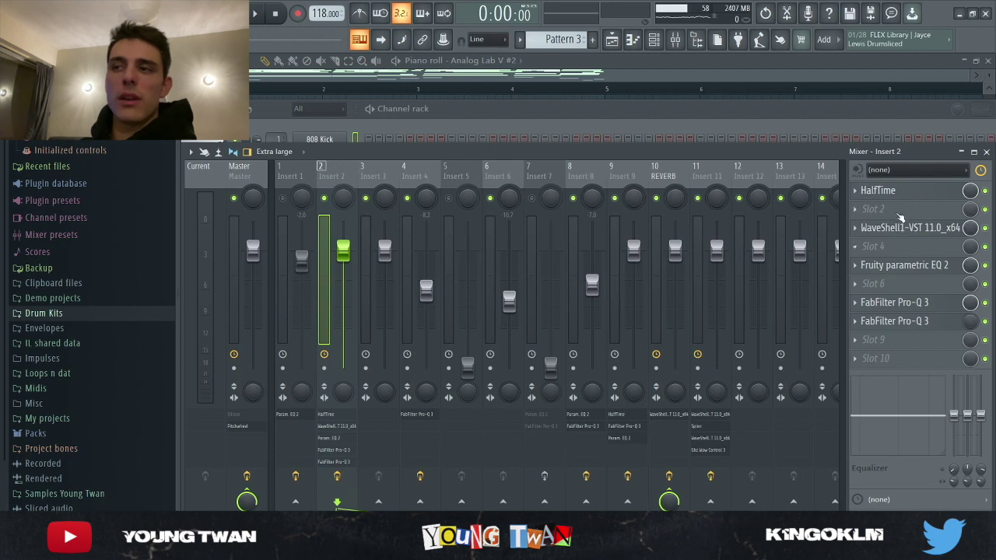
click(607, 101)
key(space)
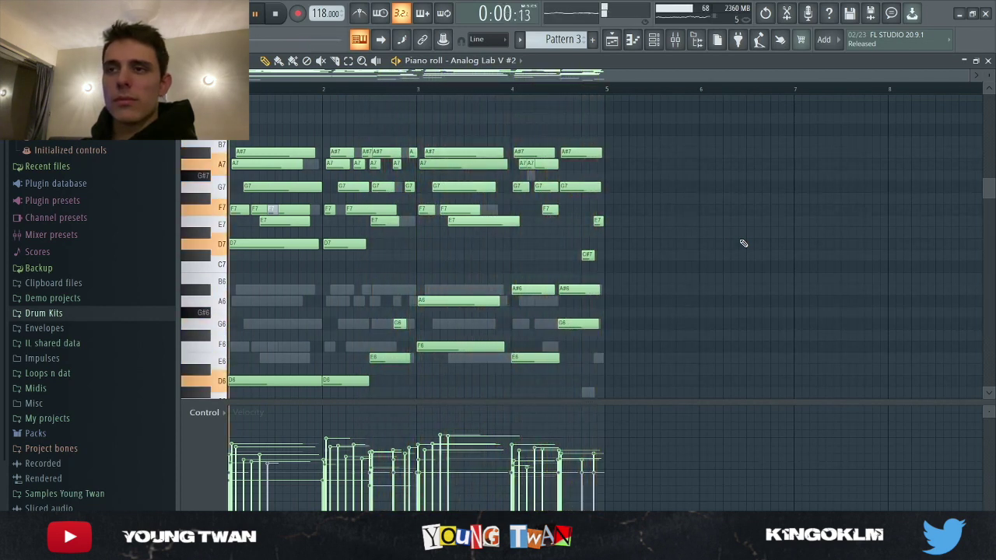
key(space)
- Show the playlist and examine the channel settings and mixer routing of the Accent (Demons 137 Am) sample on Track 3
click(612, 39)
click(407, 183)
double_click(408, 183)
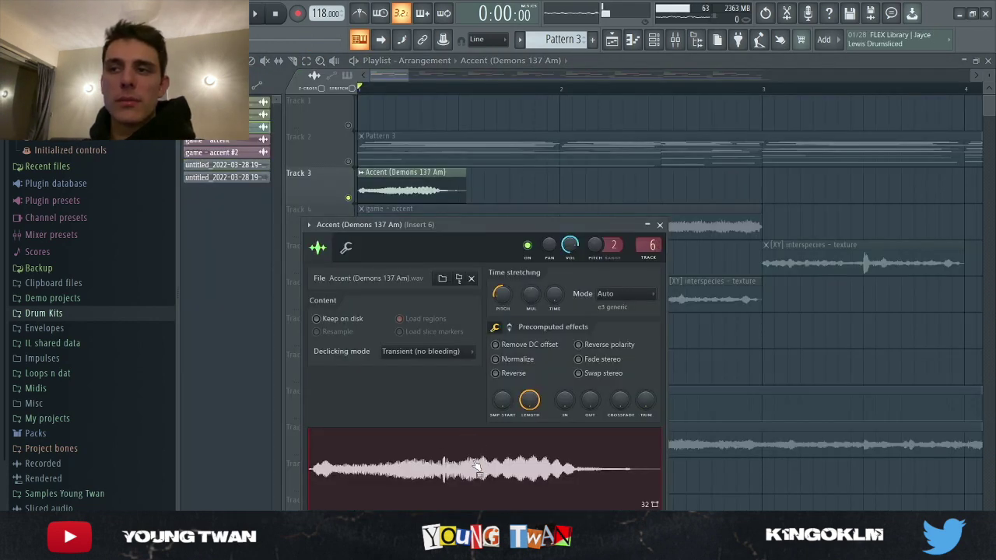
click(652, 246)
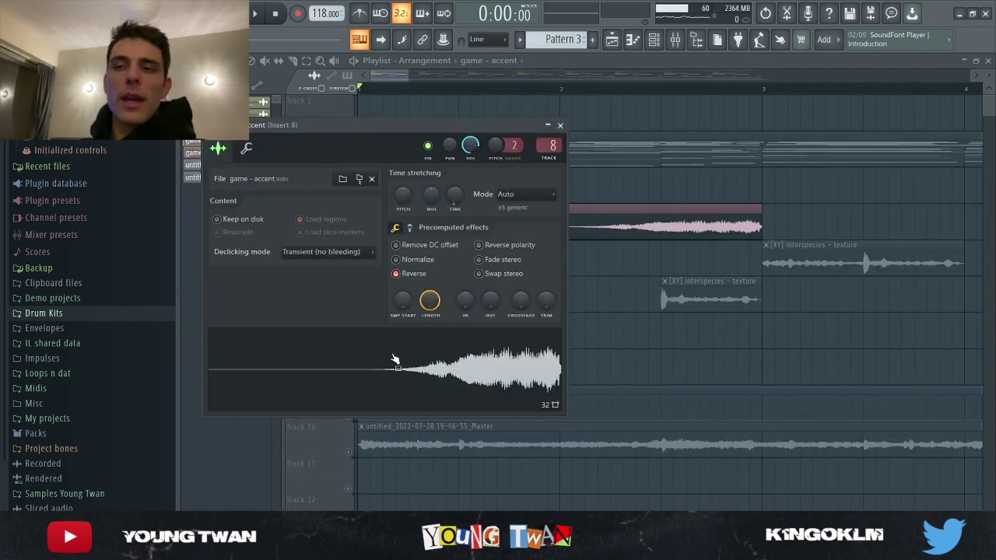
- Switch the Reverse effect of the game - accent sample off and back on, and close its channel settings
key(ctrl+z)
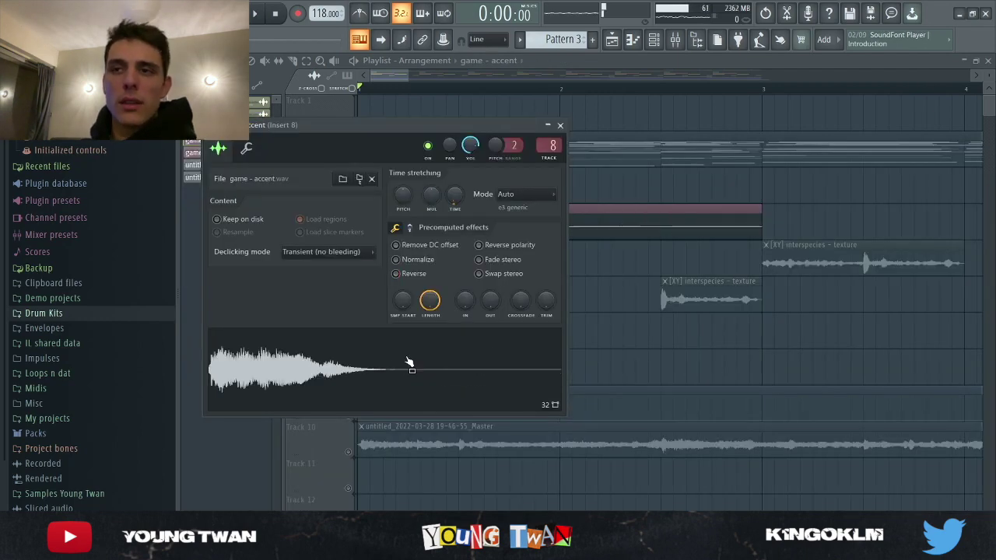
click(396, 274)
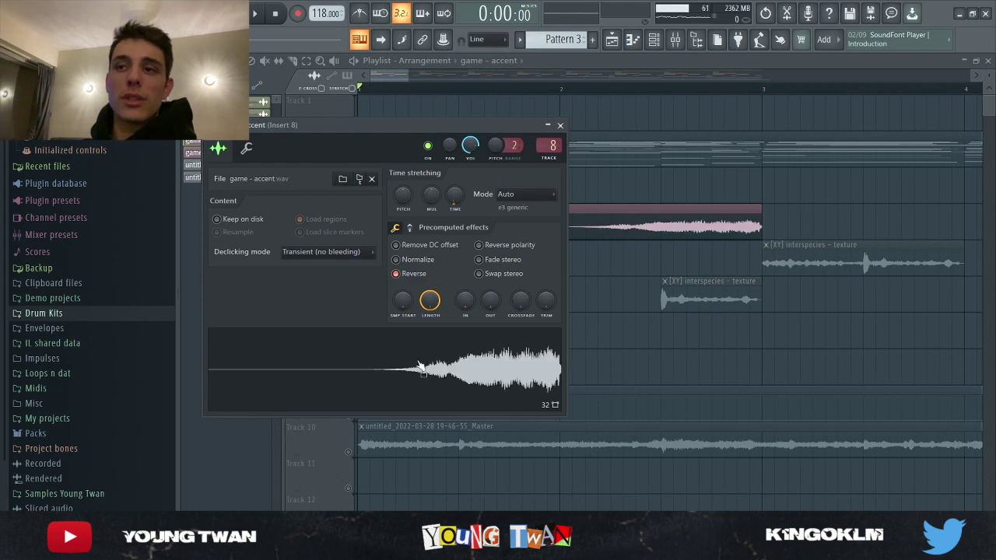
click(560, 126)
- Inspect the Fruity parametric EQ 2 and FabFilter Pro-Q 3 curves on mixer Insert 8
click(926, 190)
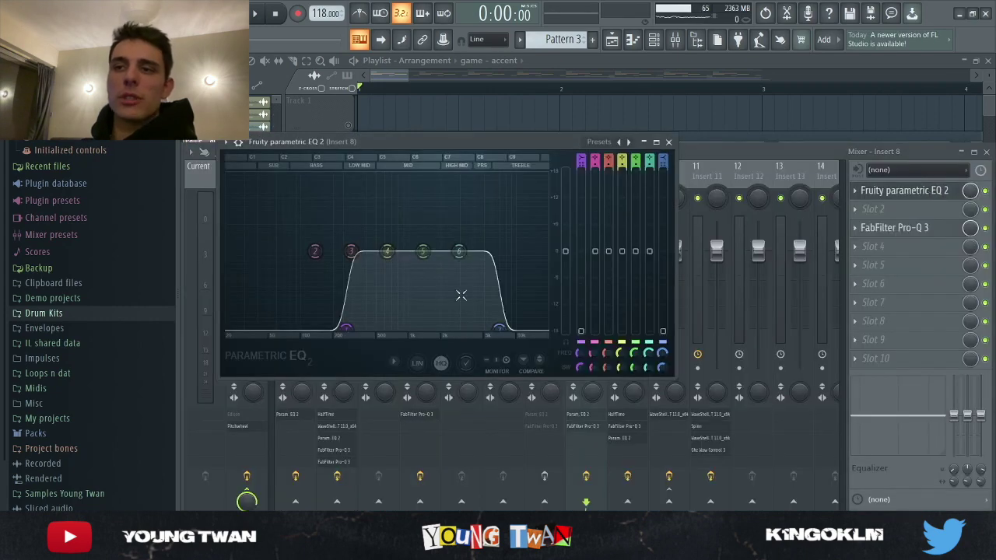
click(903, 228)
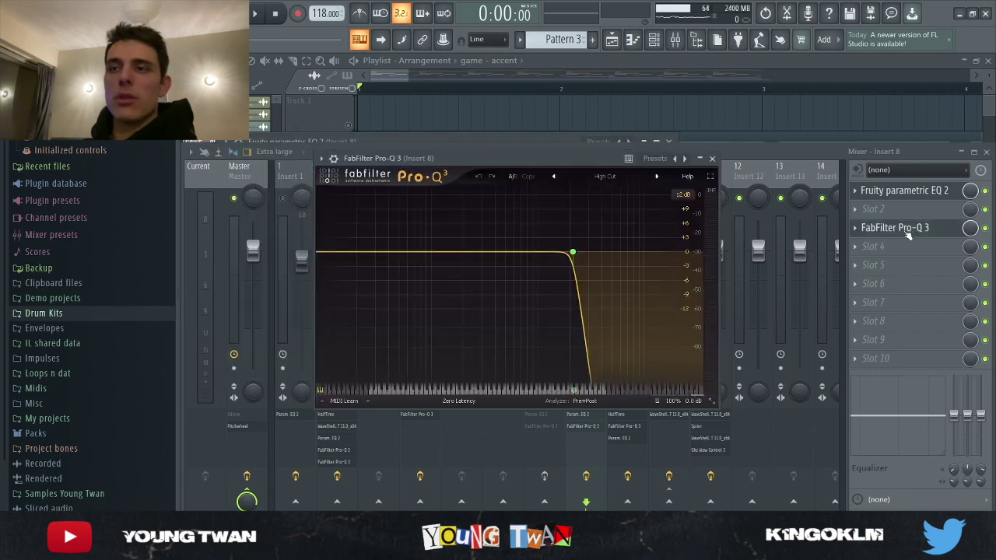
click(920, 227)
click(916, 192)
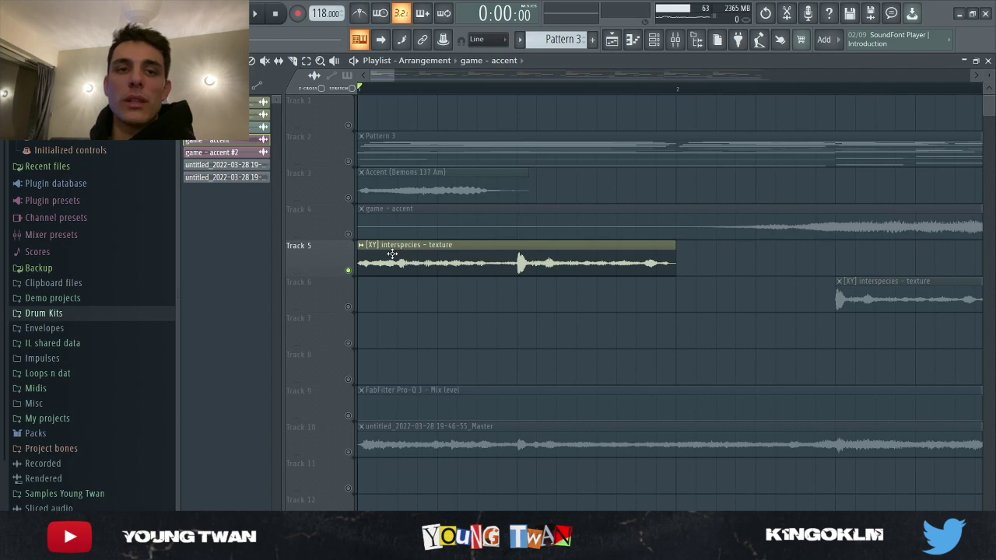
- Examine the channel settings of the [XY] interspecies - texture sample on Track 5 and look over the mixer
double_click(392, 254)
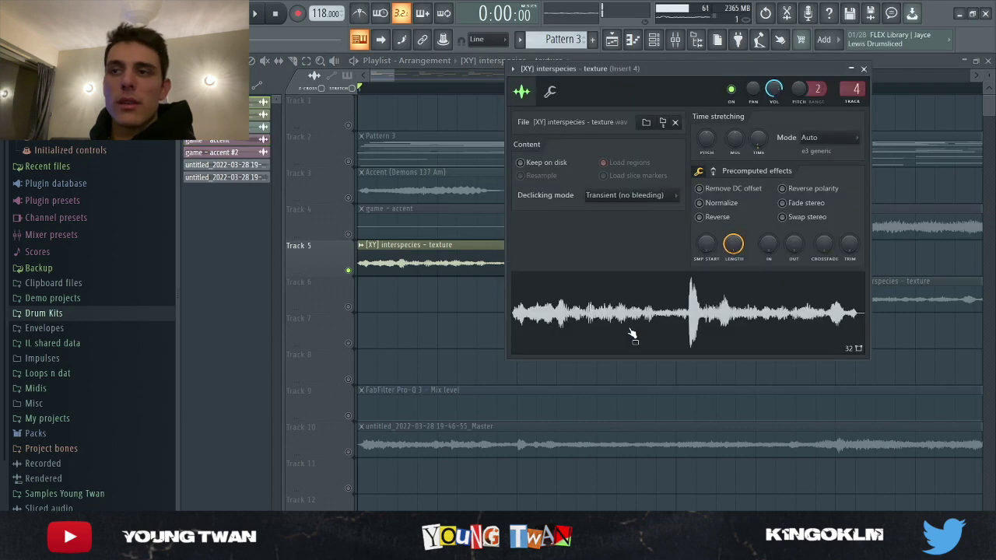
key(F9)
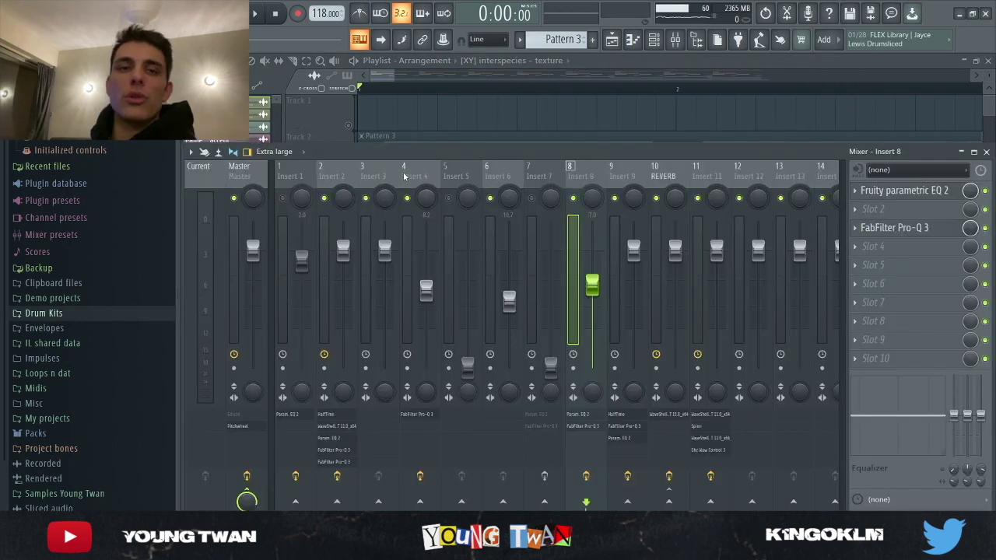
key(F9)
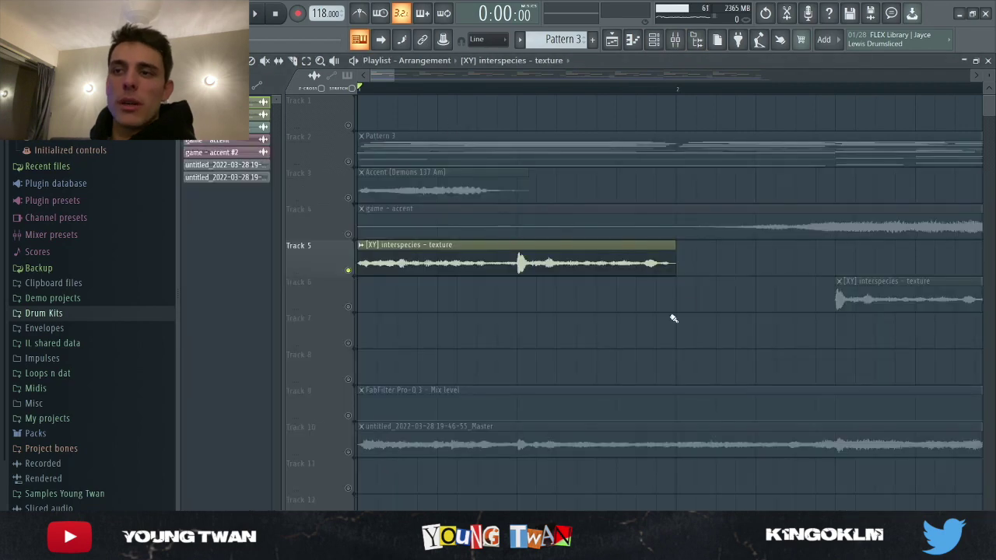
- Unmute Track 6 and play the [XY] interspecies - texture clips on Tracks 5 and 6 together
scroll(749, 299, down, 4)
click(348, 307)
scroll(398, 311, down, 2)
scroll(309, 309, up, 1)
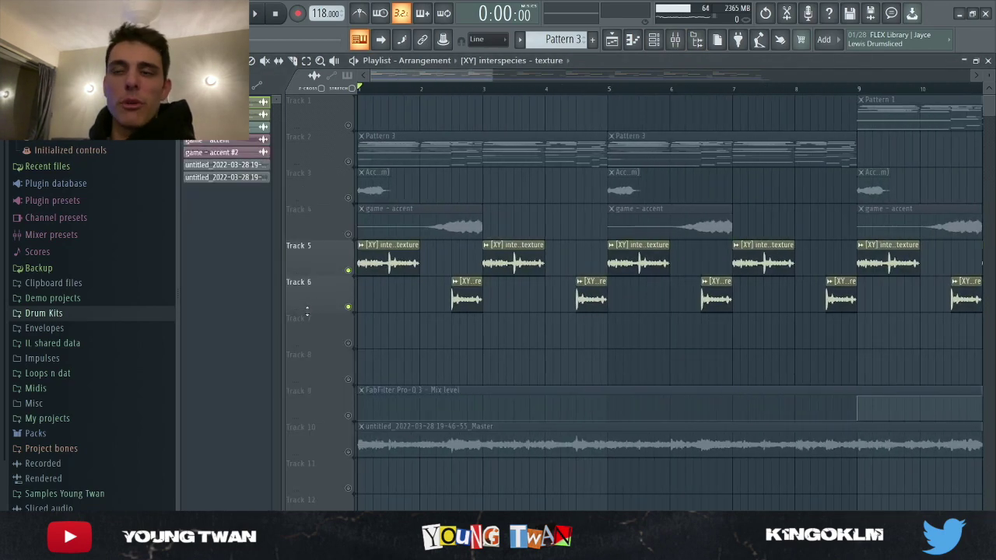
key(space)
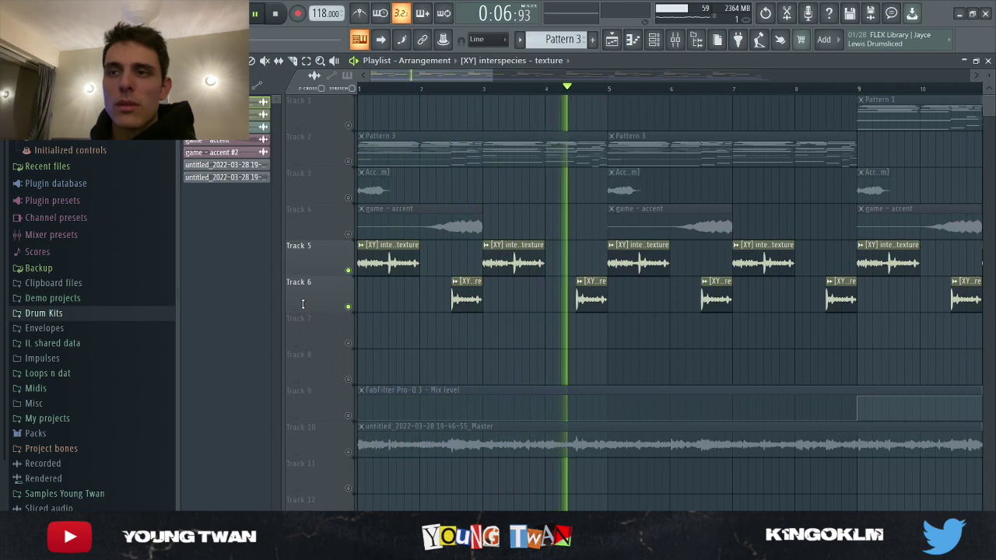
key(space)
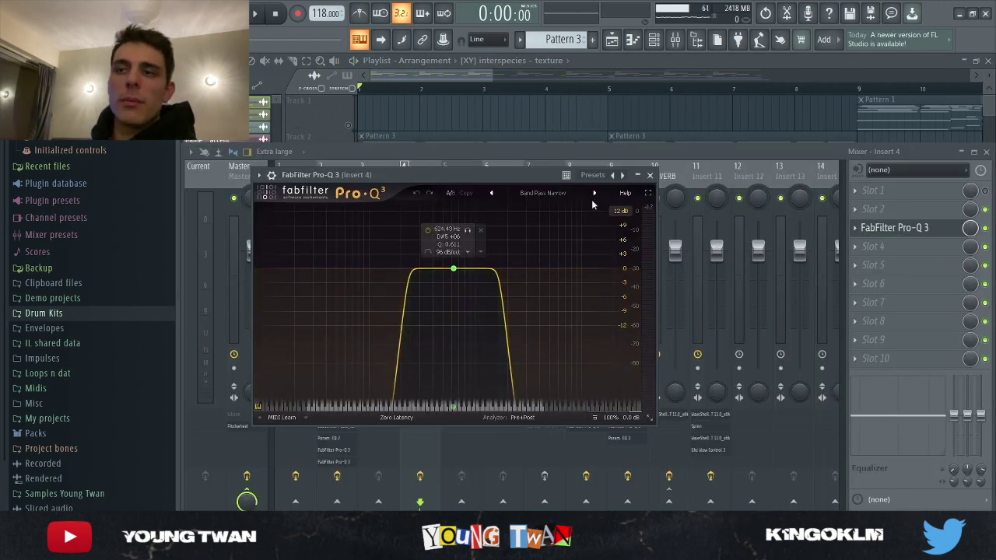
- Close the FabFilter Pro-Q 3 window of Insert 4 and end the solo so the other playlist tracks are audible
click(928, 227)
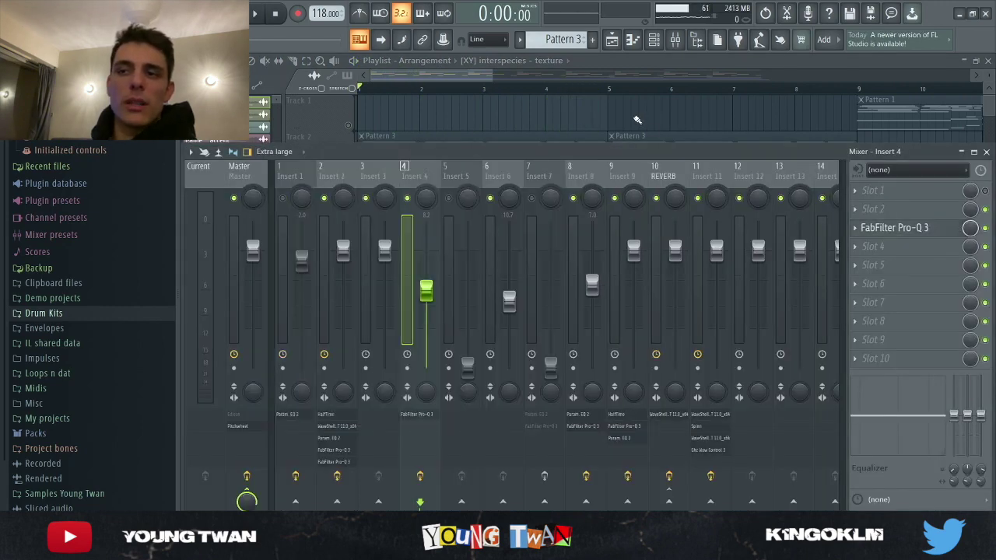
key(F9)
scroll(589, 357, down, 4)
right_click(347, 270)
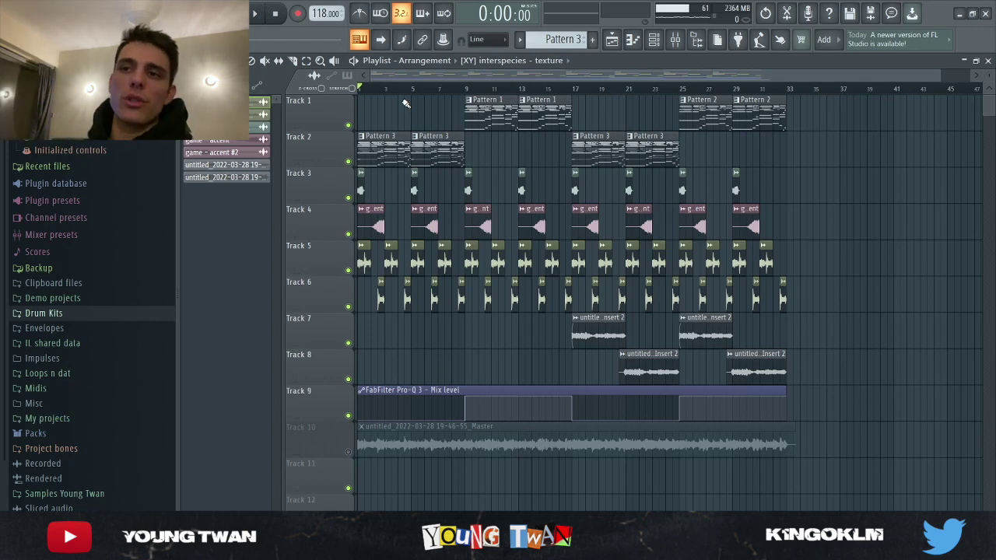
- Play the Pattern 3 melody briefly while viewing the Analog Lab V #2 channel in the channel rack
scroll(607, 331, up, 5)
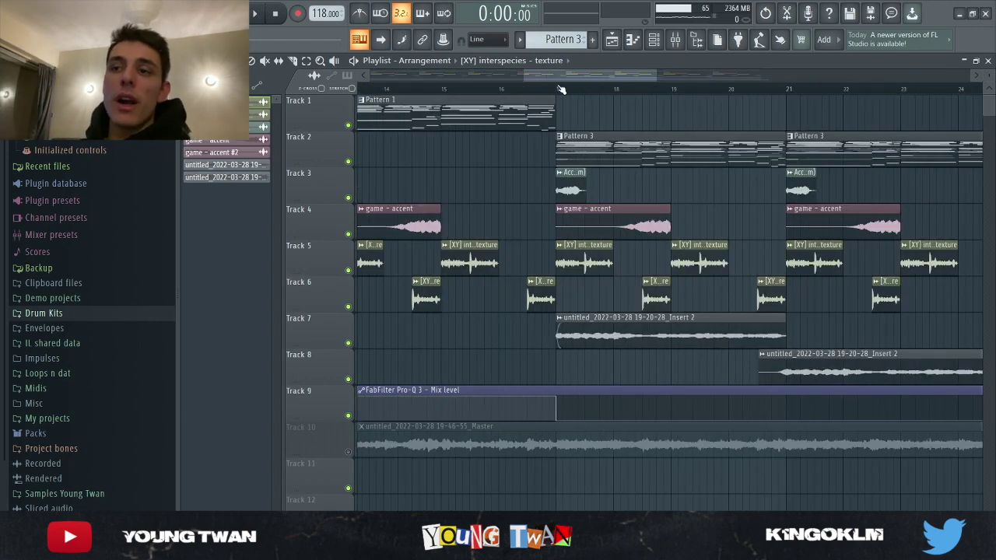
key(F6)
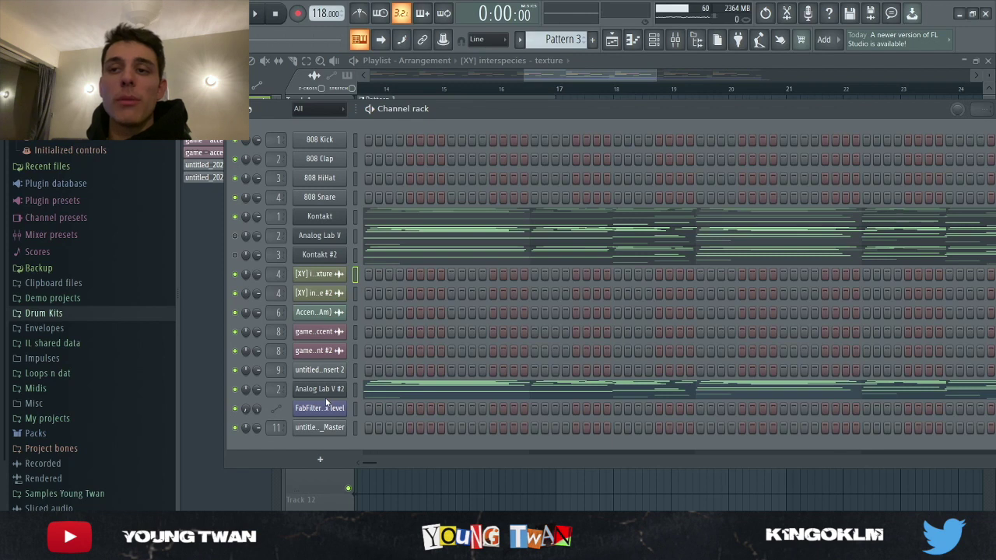
key(space)
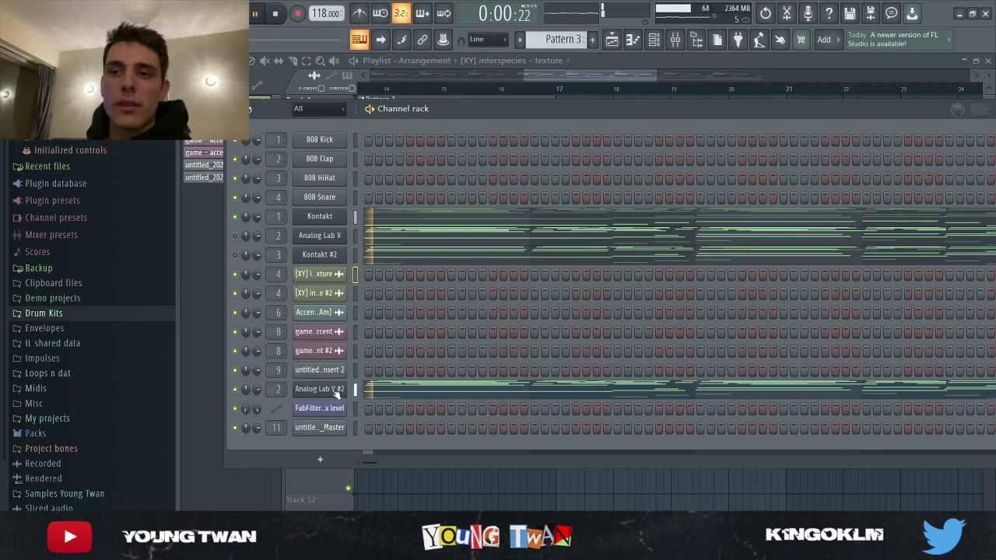
key(space)
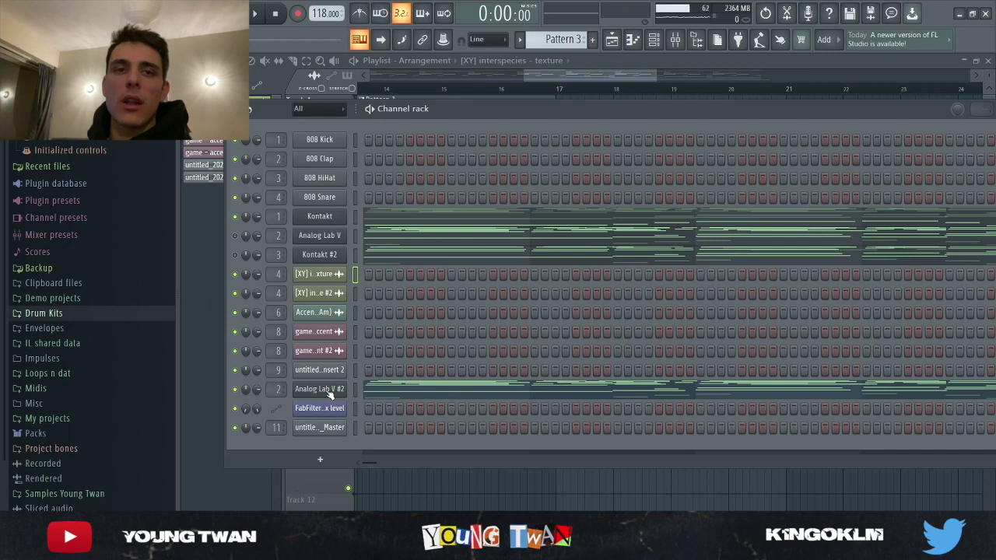
key(F6)
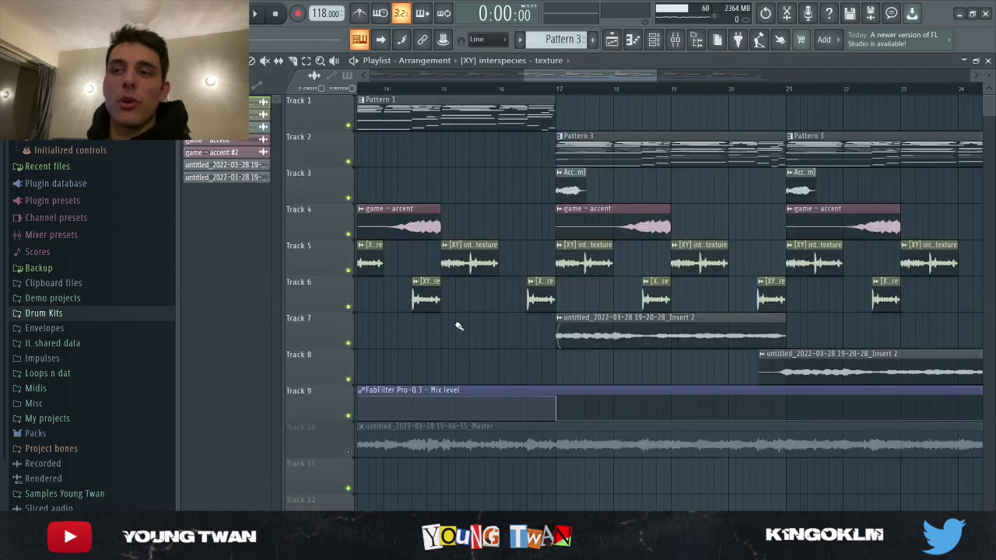
- Examine the reversed Insert 2 sample on Track 7 and its HalfTime, FabFilter Pro-Q 3 and Fruity parametric EQ 2 effects on mixer Insert 9
double_click(645, 321)
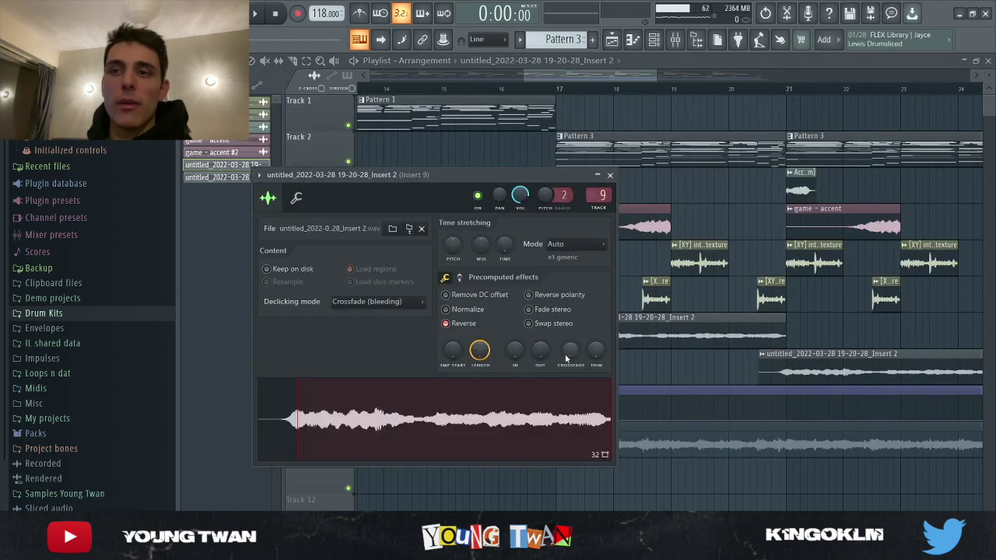
click(611, 175)
click(675, 43)
click(903, 191)
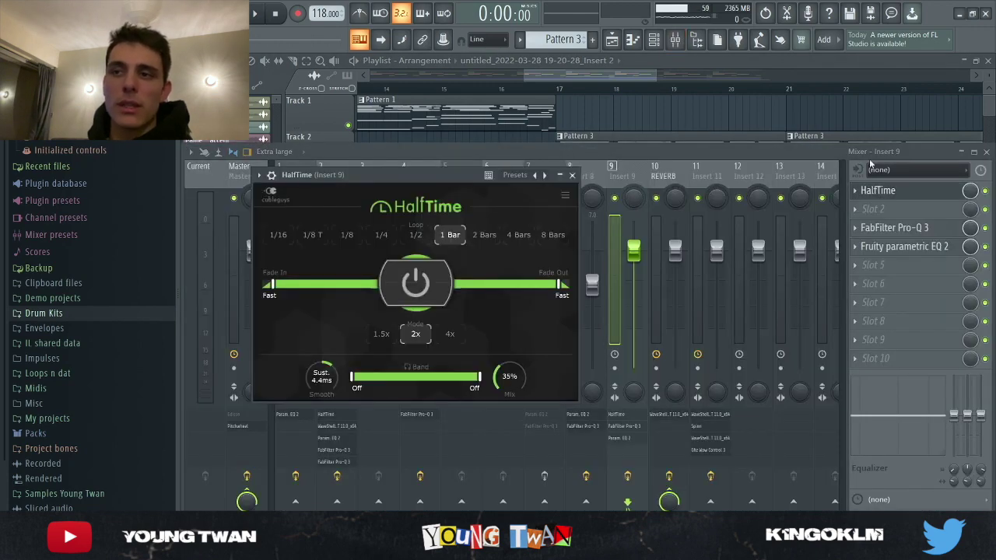
click(895, 227)
click(914, 232)
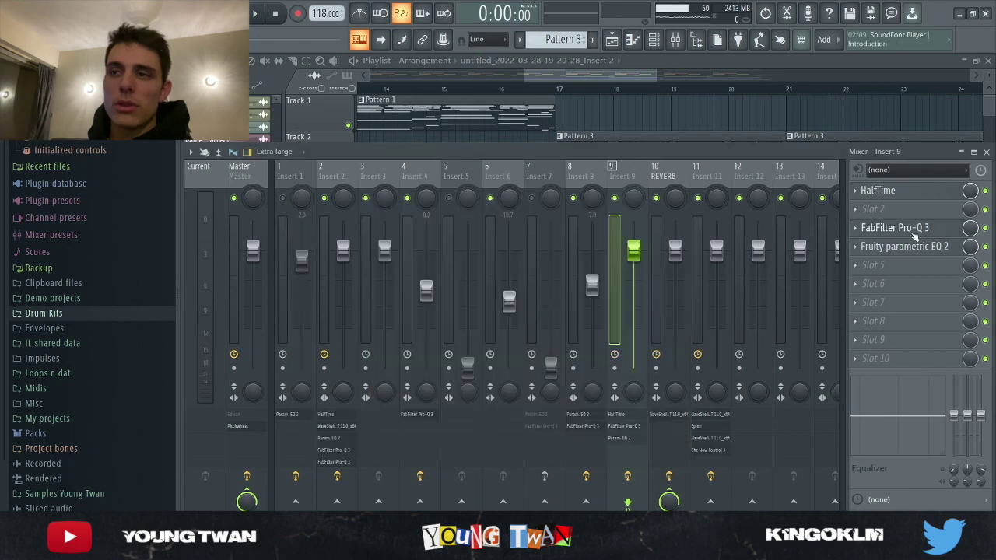
click(906, 246)
click(882, 247)
click(628, 114)
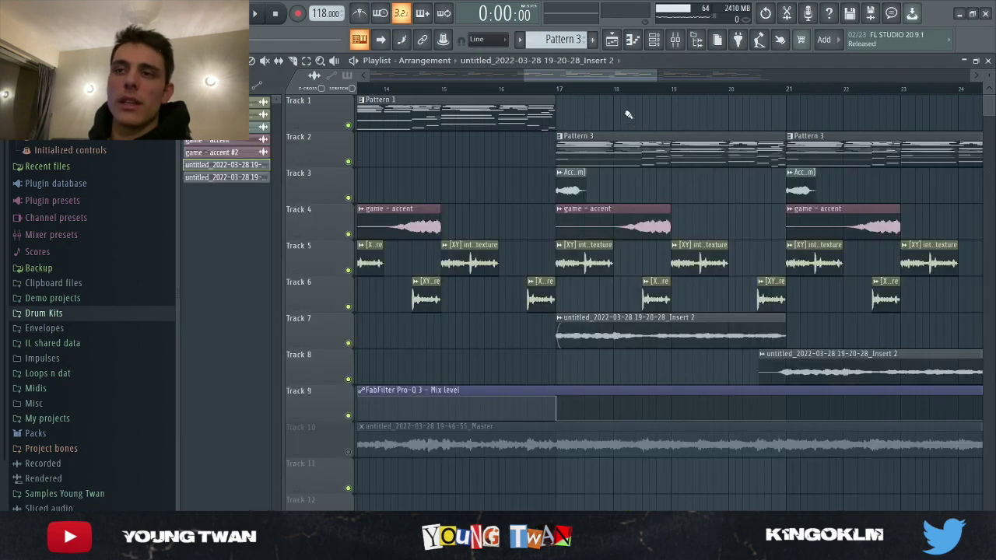
- Solo Track 7 and play its reversed Insert 2 recording
right_click(348, 343)
key(space)
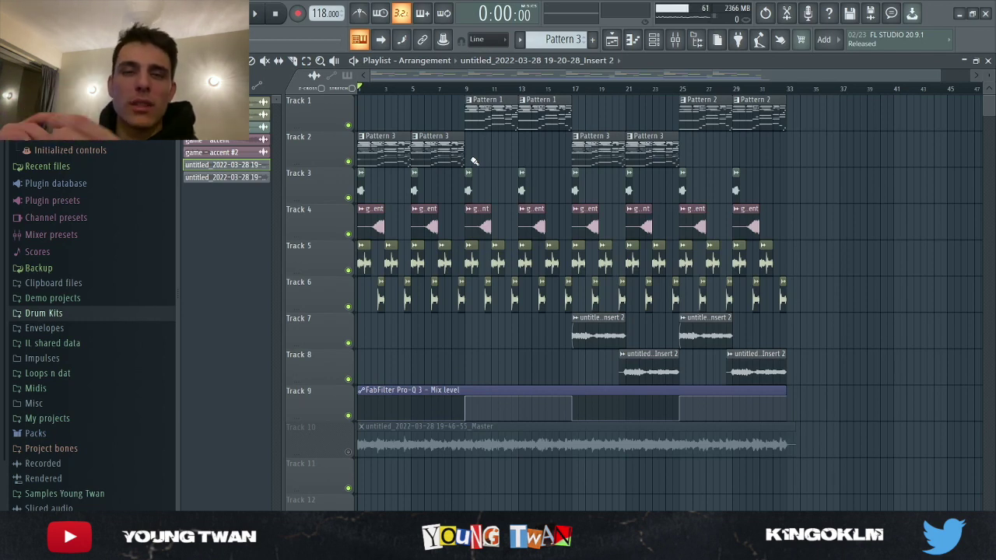
- Solo the Master recording on Track 10 and inspect the PuigChild compressor on mixer Insert 11
right_click(349, 452)
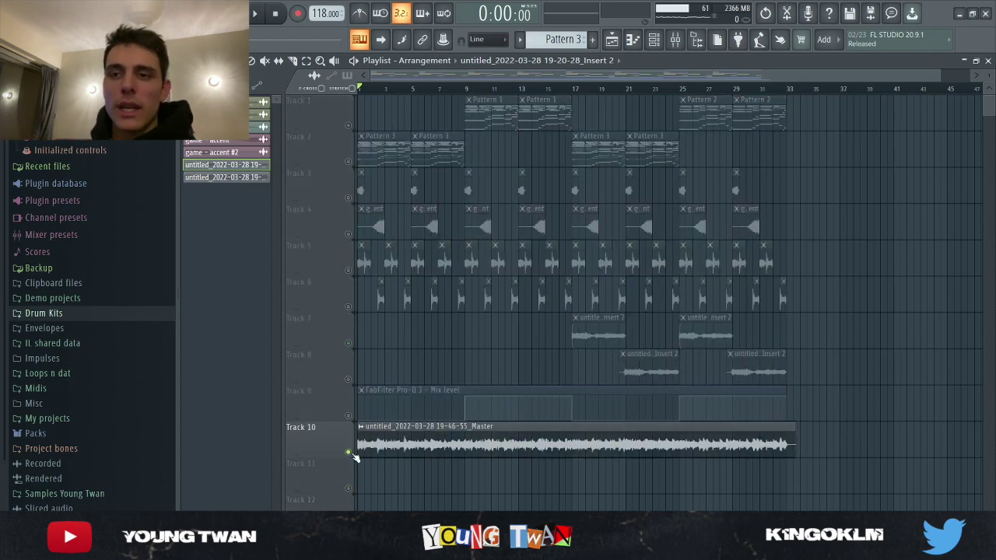
click(472, 441)
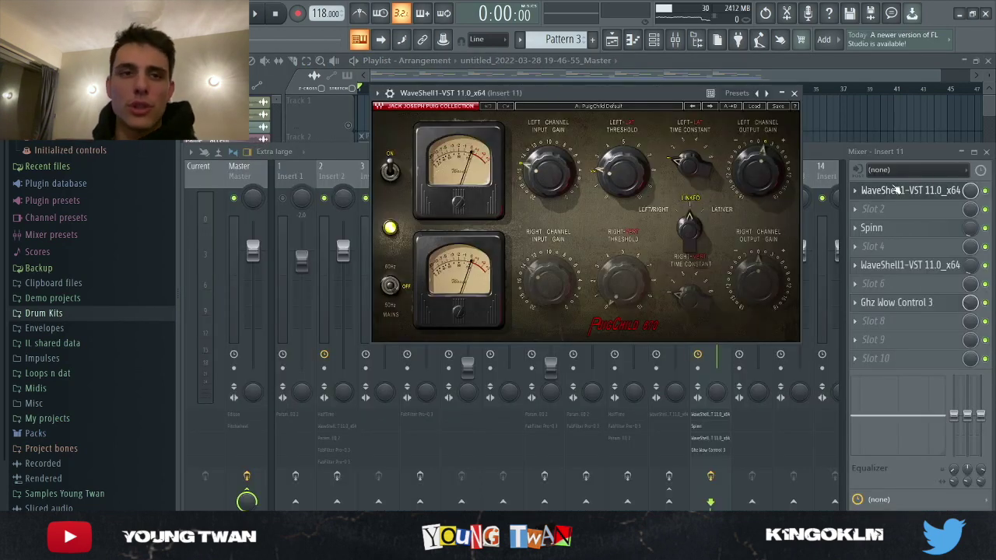
click(899, 194)
- Inspect the Spinn, J37 tape and Ghz Wow Control 3 effects on mixer Insert 11
click(871, 227)
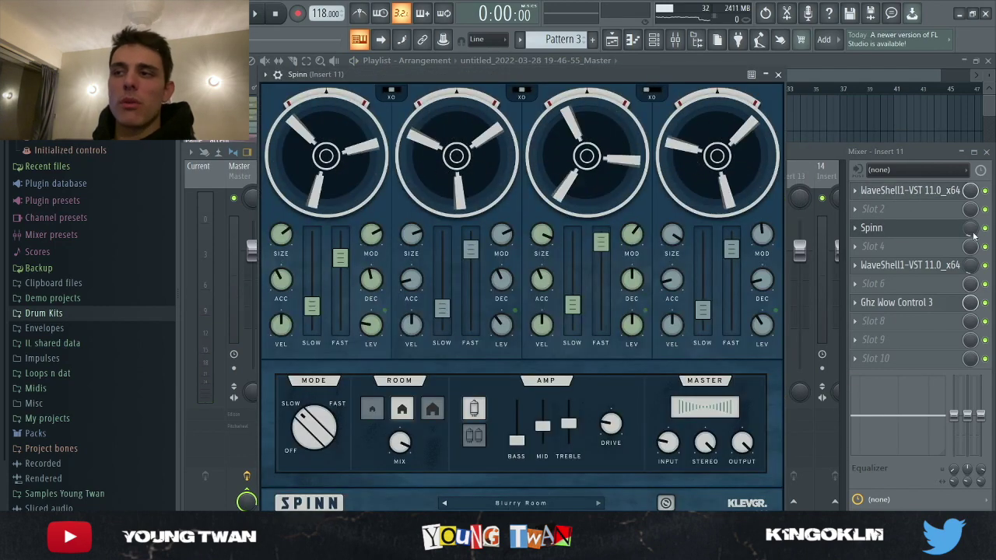
click(895, 227)
click(903, 265)
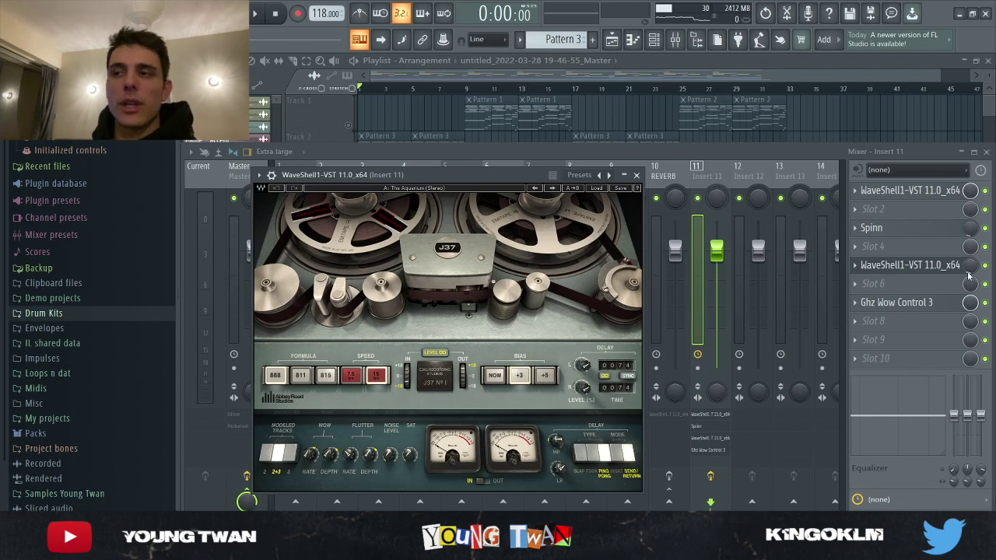
click(906, 265)
click(896, 302)
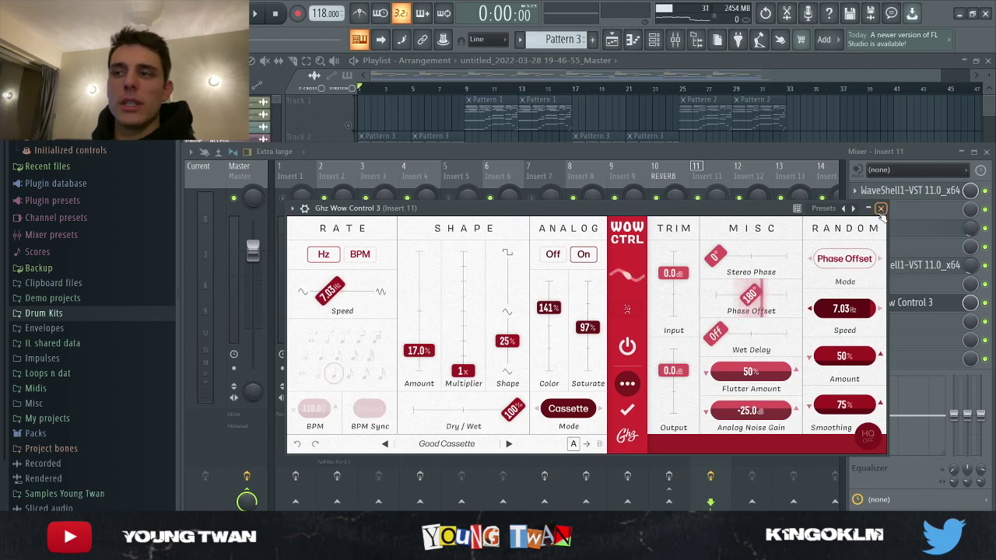
click(880, 208)
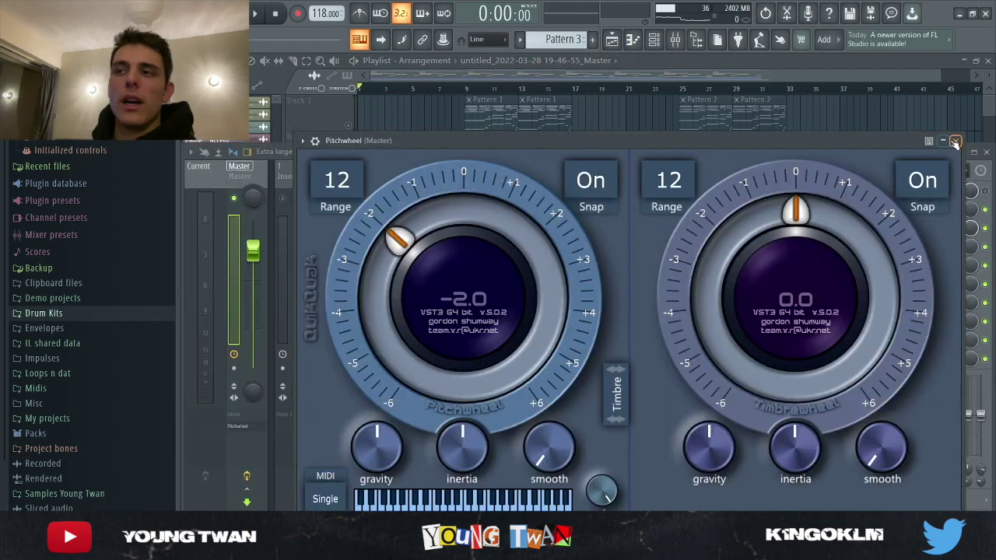
- Inspect the Pitchwheel effect on the Master channel, then close the mixer and play the Track 10 recording
click(956, 140)
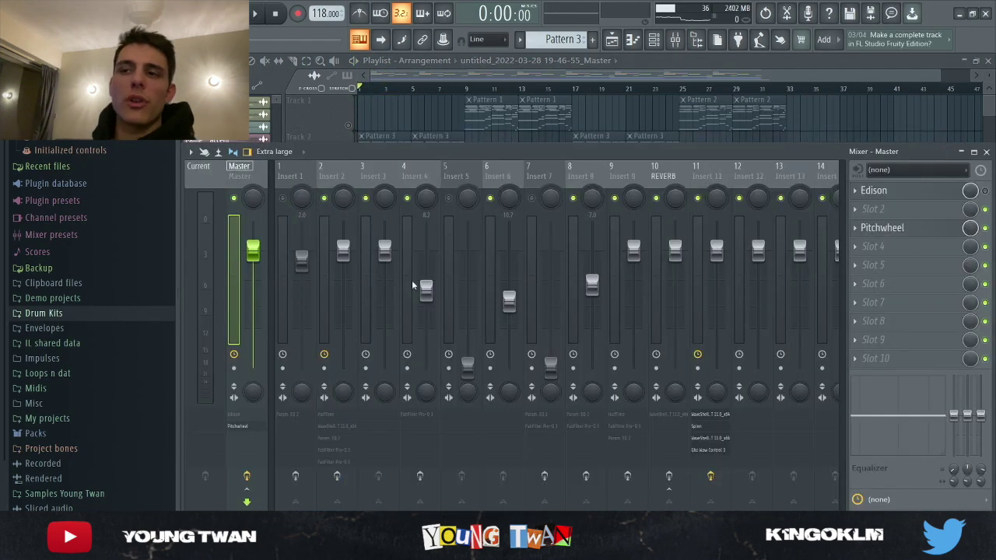
click(918, 230)
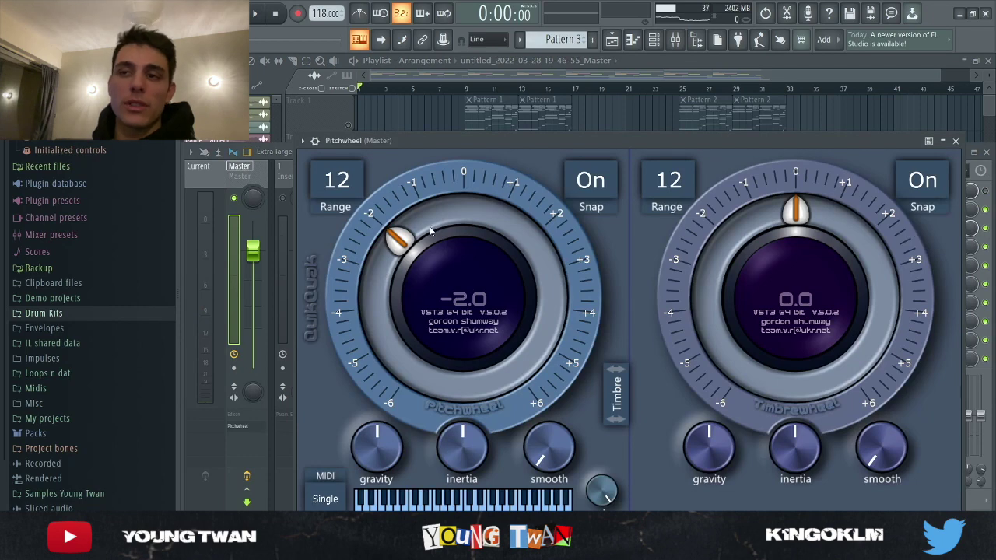
click(955, 140)
key(F9)
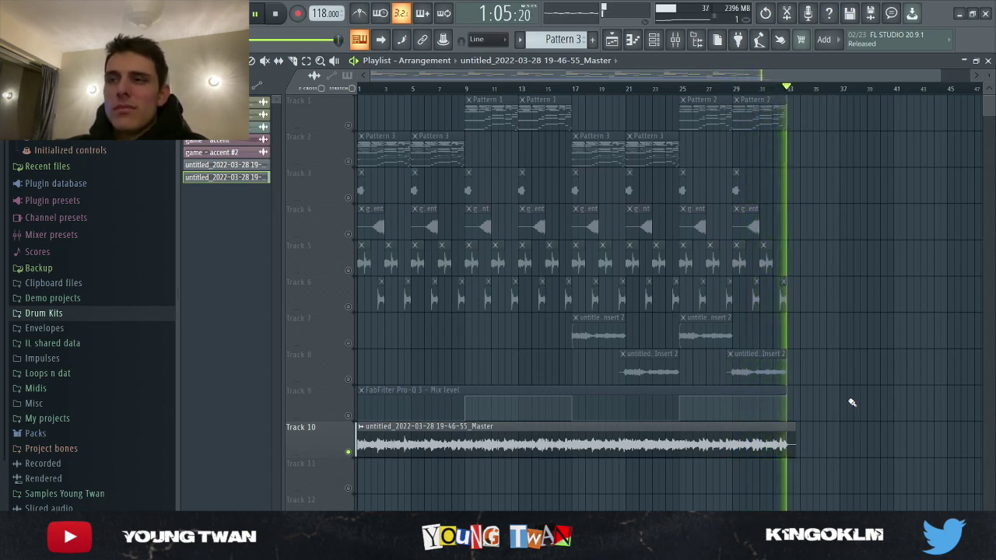
key(space)
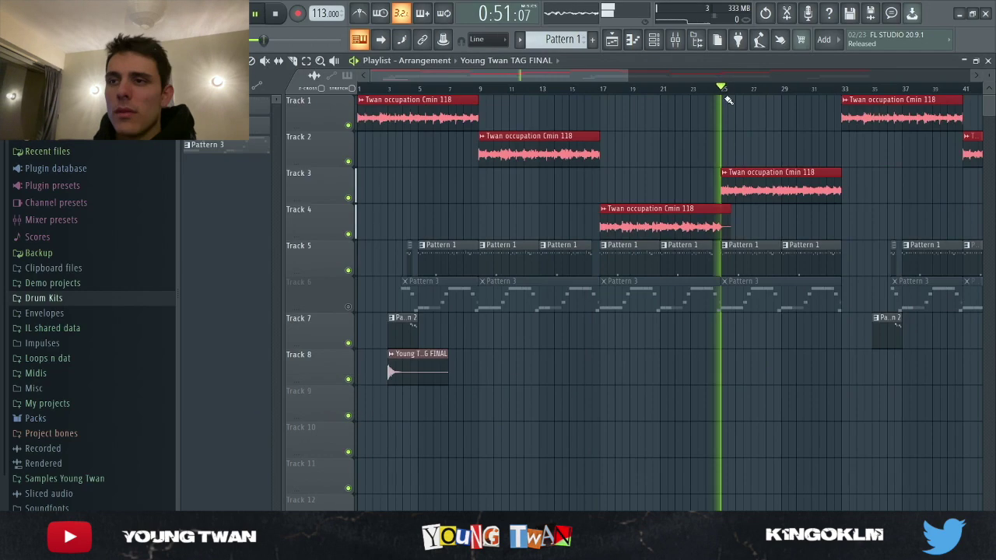
- Play the Twan occupation Cmin 118 arrangement with drums, stop it and bring up the Pattern 1 channel rack
ctrl+scroll(723, 216, down, 2)
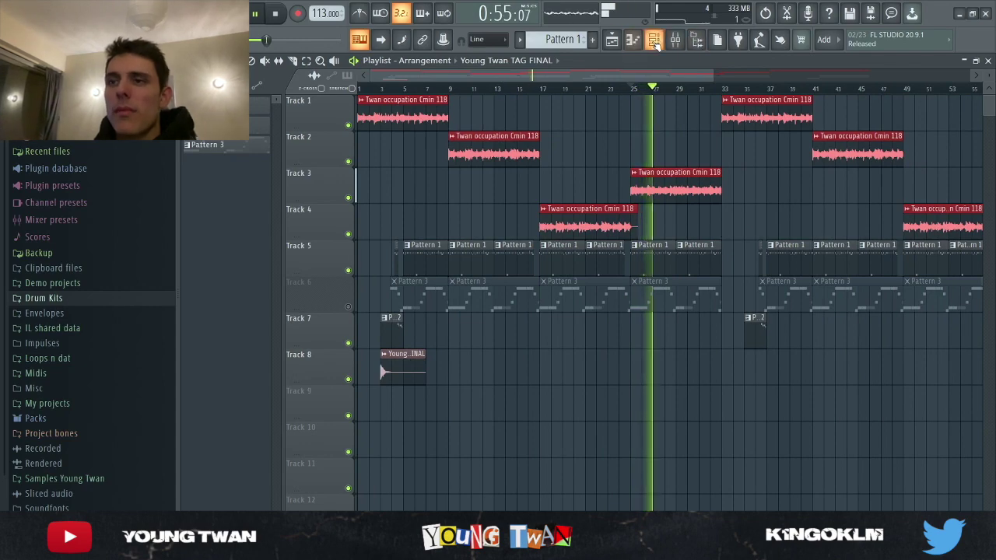
key(F6)
key(space)
drag(352, 85, 373, 85)
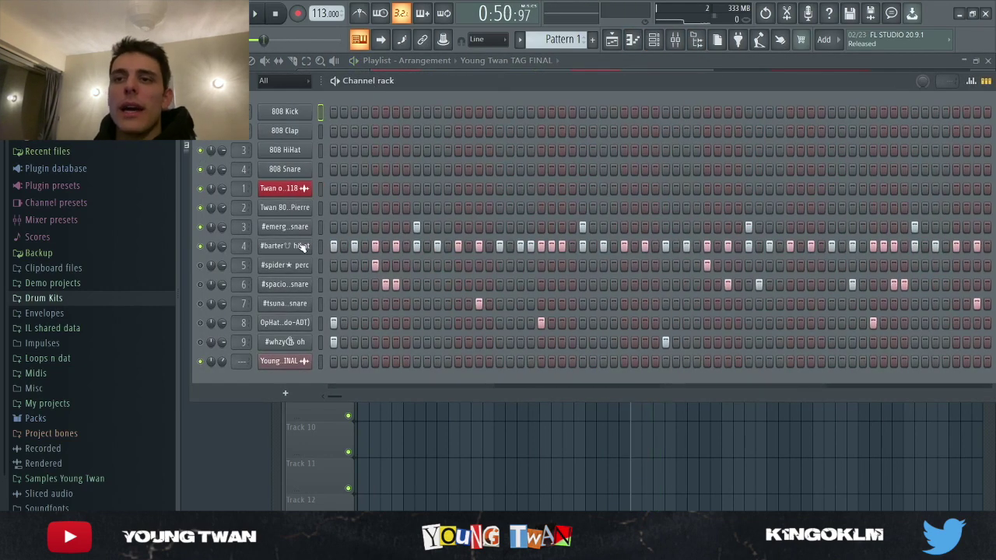
- Play the #barter hihat part in the piano roll and examine its notes and low-pitched roll
key(F7)
key(space)
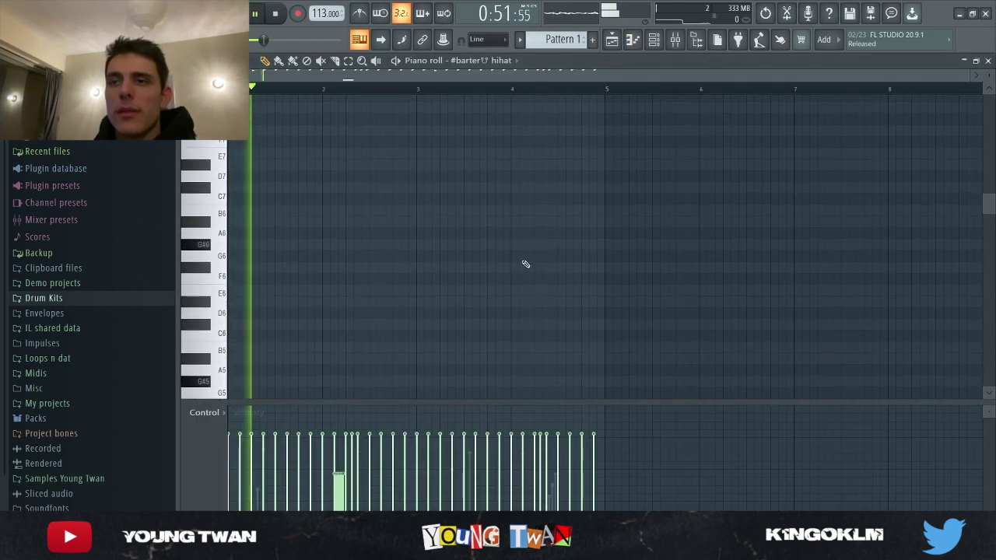
scroll(532, 281, down, 10)
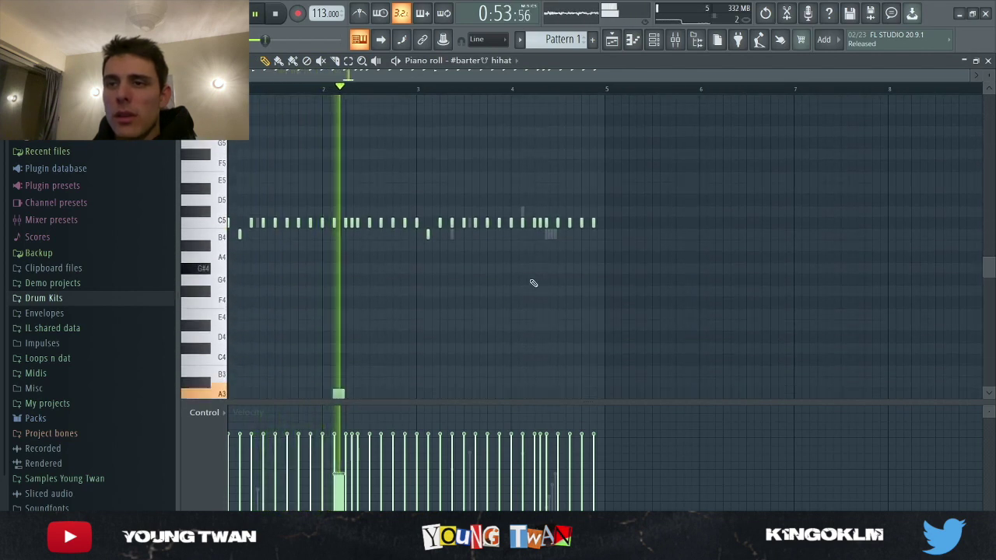
scroll(475, 295, up, 2)
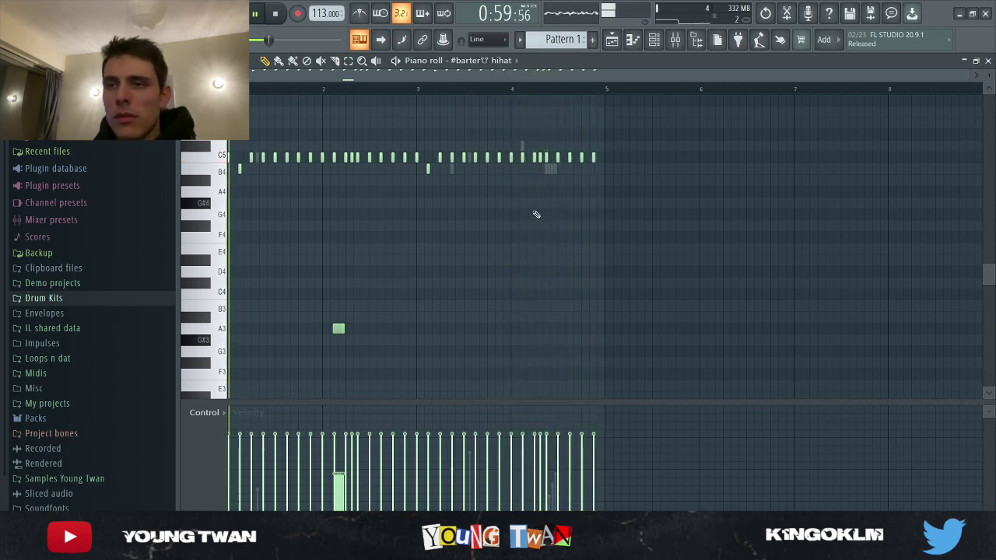
scroll(289, 356, up, 2)
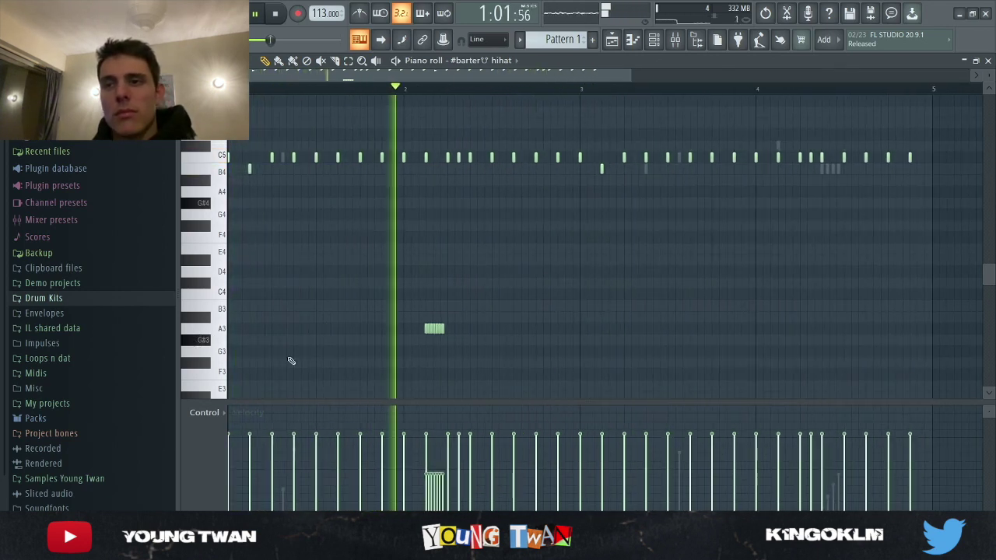
click(656, 40)
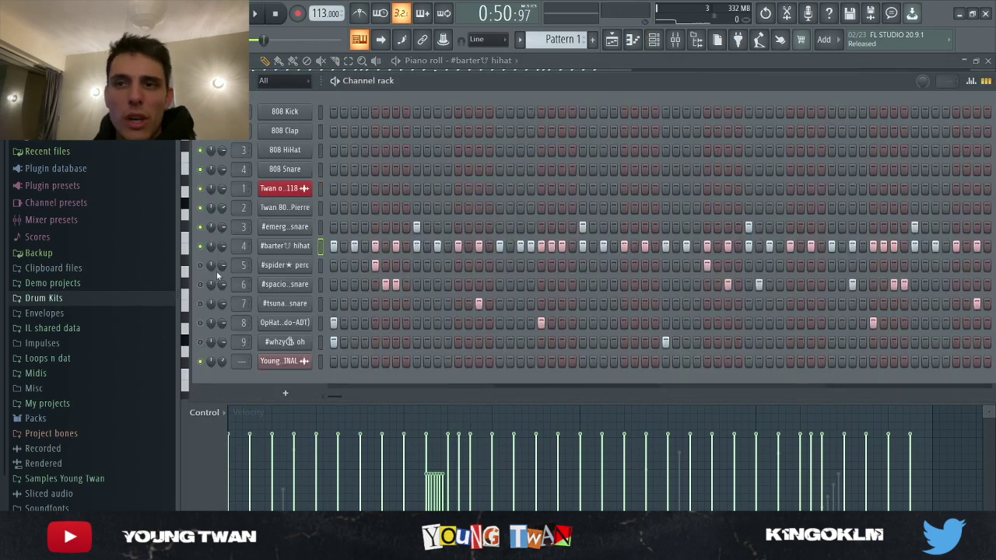
- Audition the #spider perc channel of Pattern 1
click(294, 266)
key(Escape)
key(space)
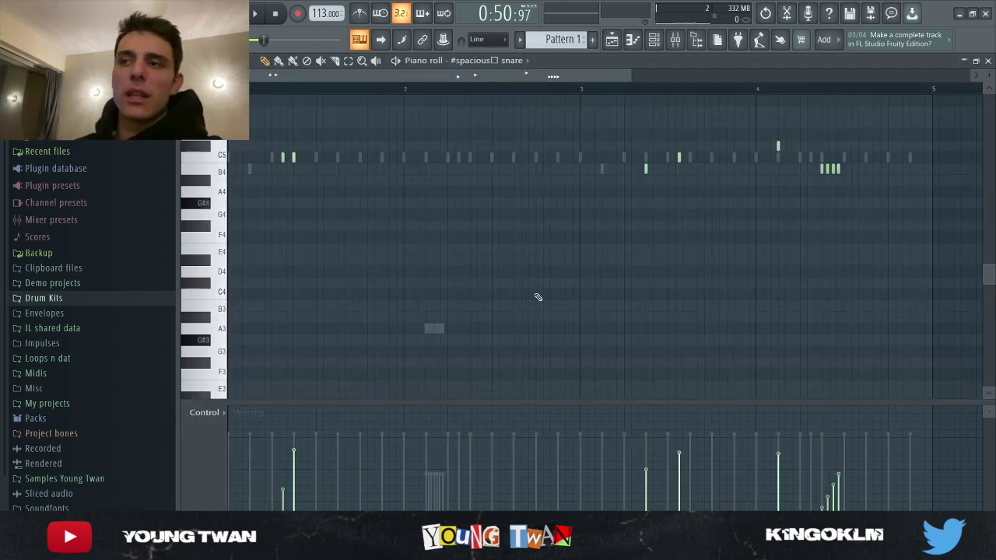
- Play the #spacious snare part and examine its notes and velocities in the piano roll
scroll(537, 297, down, 2)
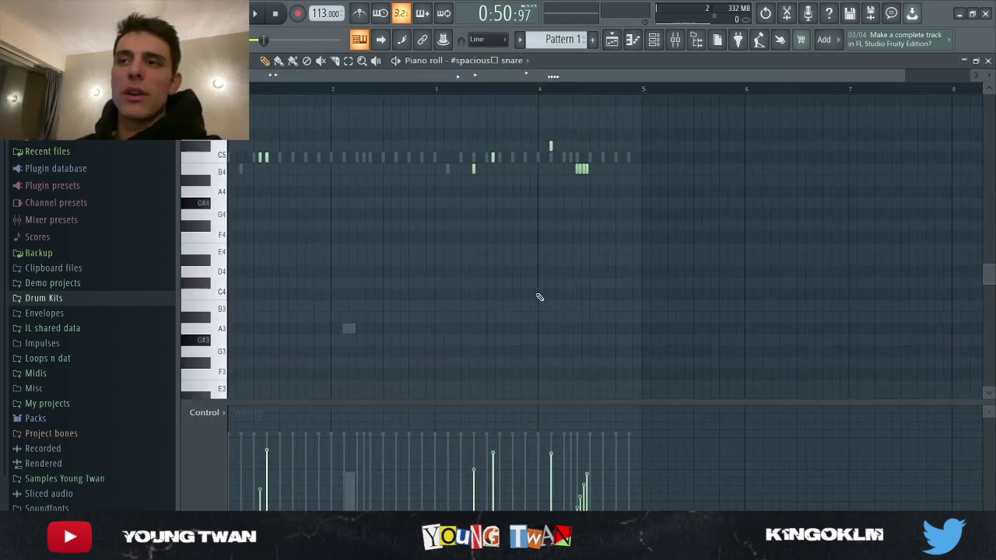
scroll(565, 280, up, 2)
key(space)
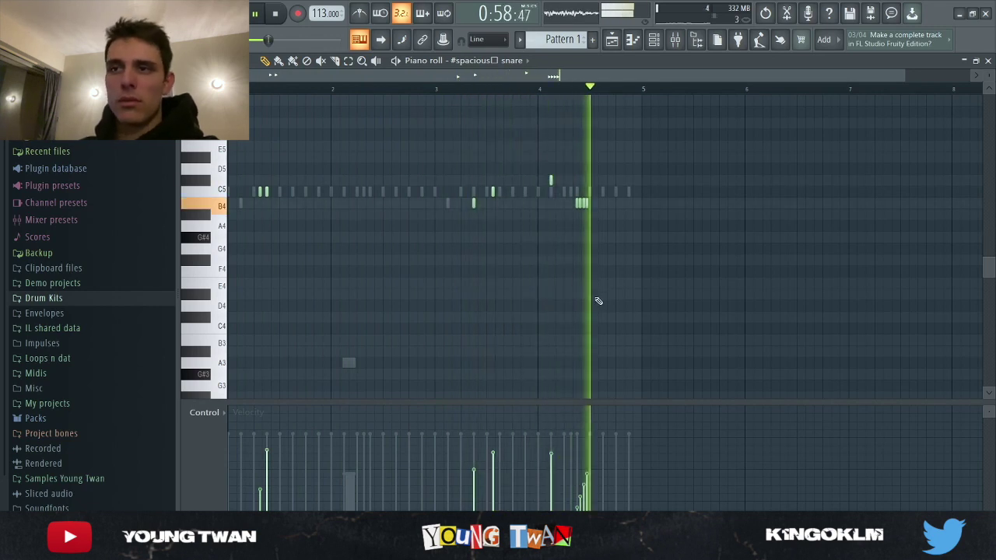
- Select the #tsunami snare channel, play its notes in the piano roll and stop playback
click(654, 39)
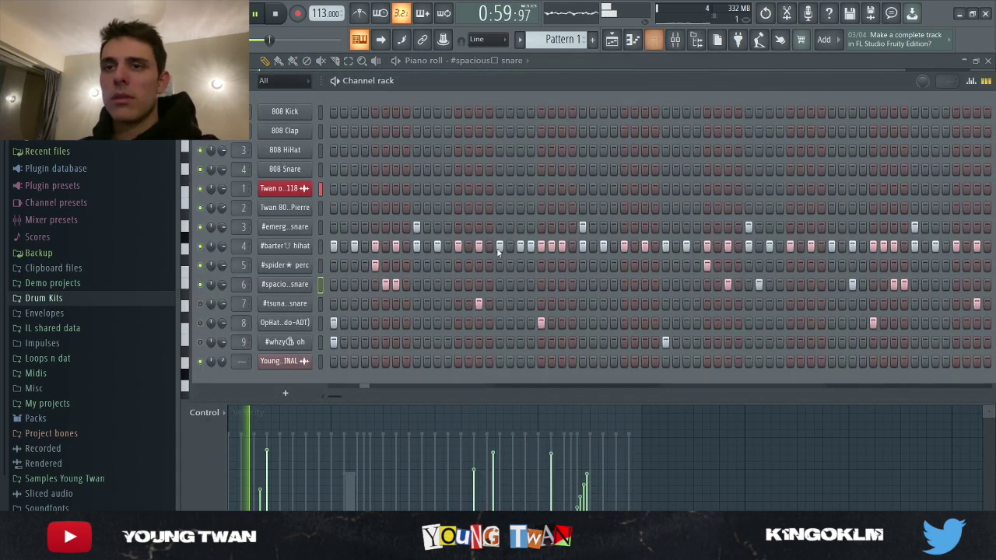
click(320, 303)
key(F7)
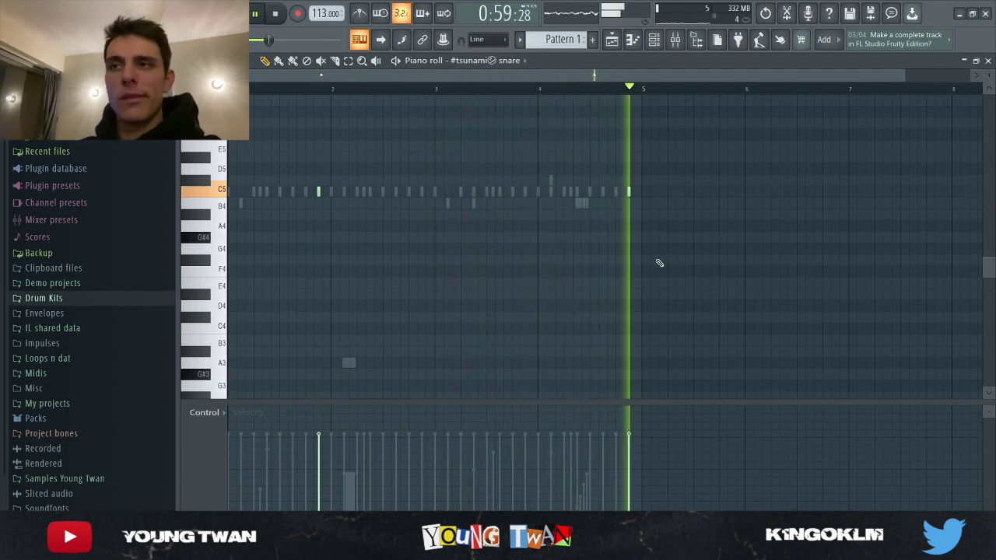
key(F6)
key(space)
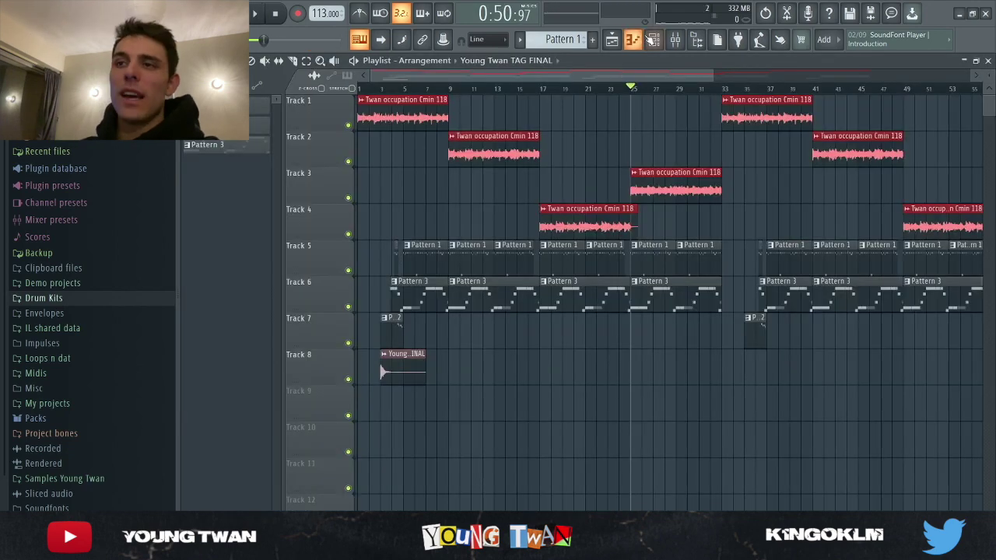
- Select Pattern 3 in the arrangement and examine its Twan 808 - Pierre notes in the piano roll during playback
key(F6)
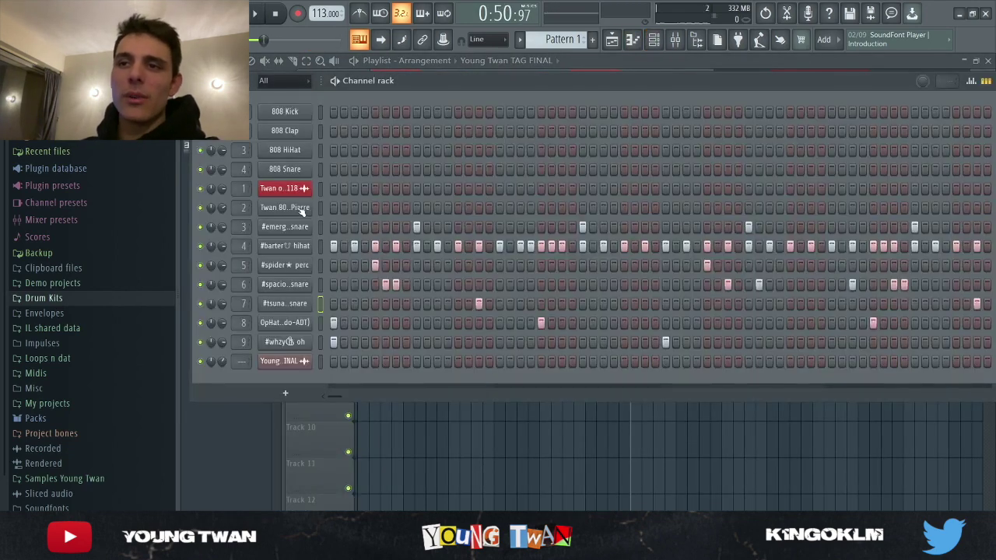
key(F6)
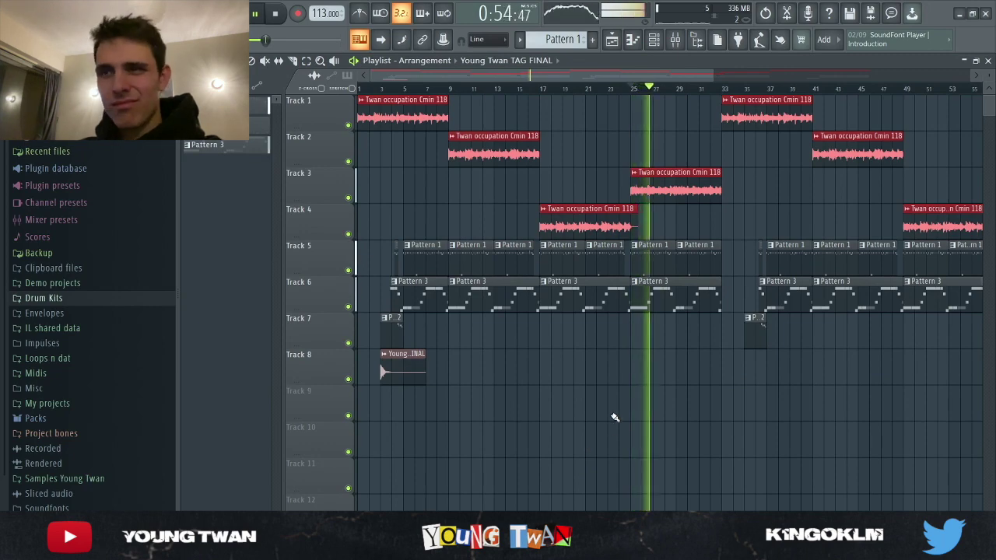
click(662, 293)
click(653, 40)
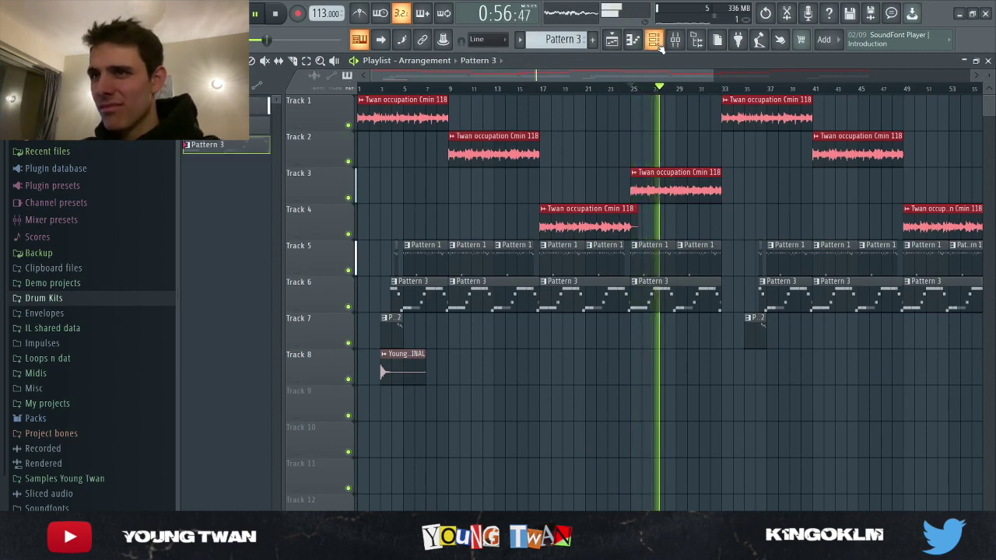
click(535, 211)
scroll(644, 377, down, 3)
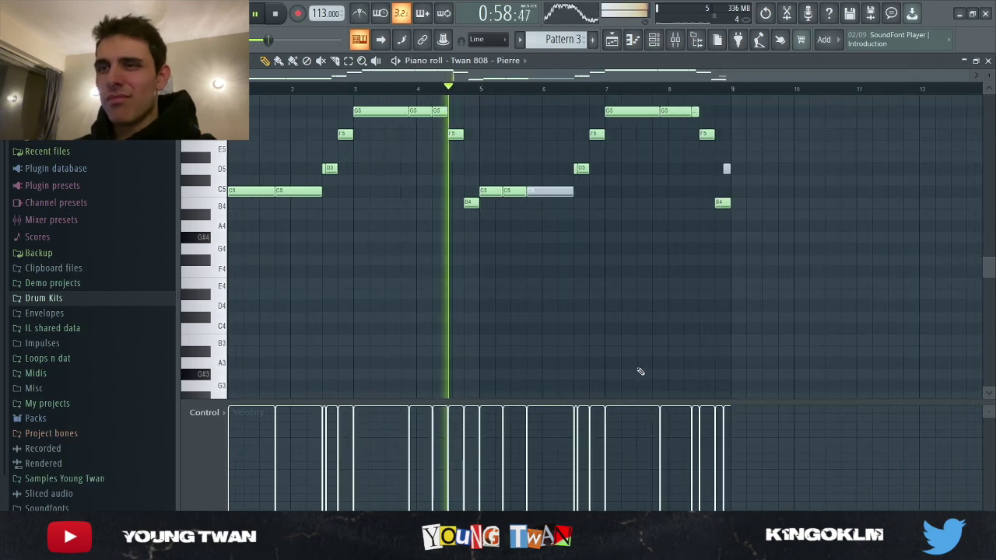
scroll(634, 365, up, 4)
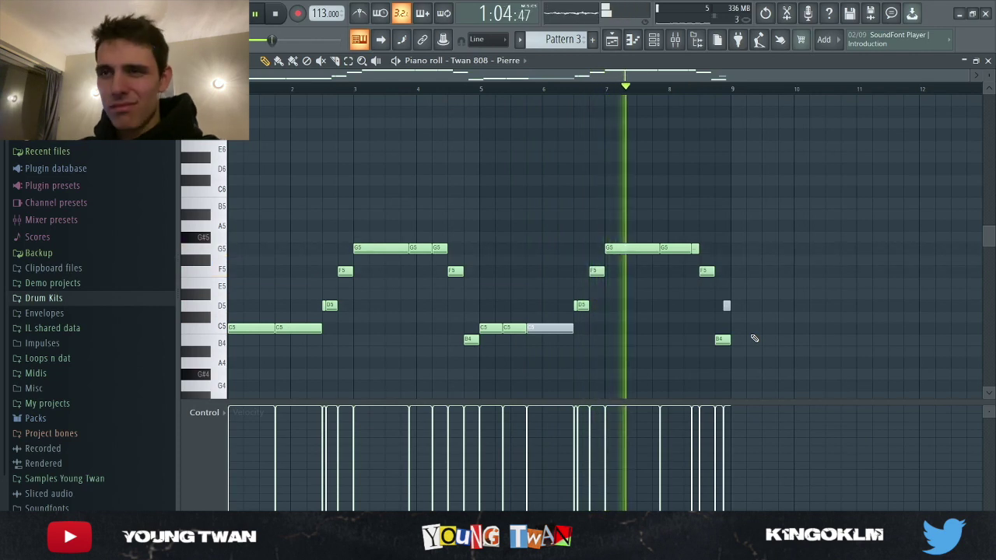
- Open the mixer, check the track levels while the beat plays and stop playback
click(676, 40)
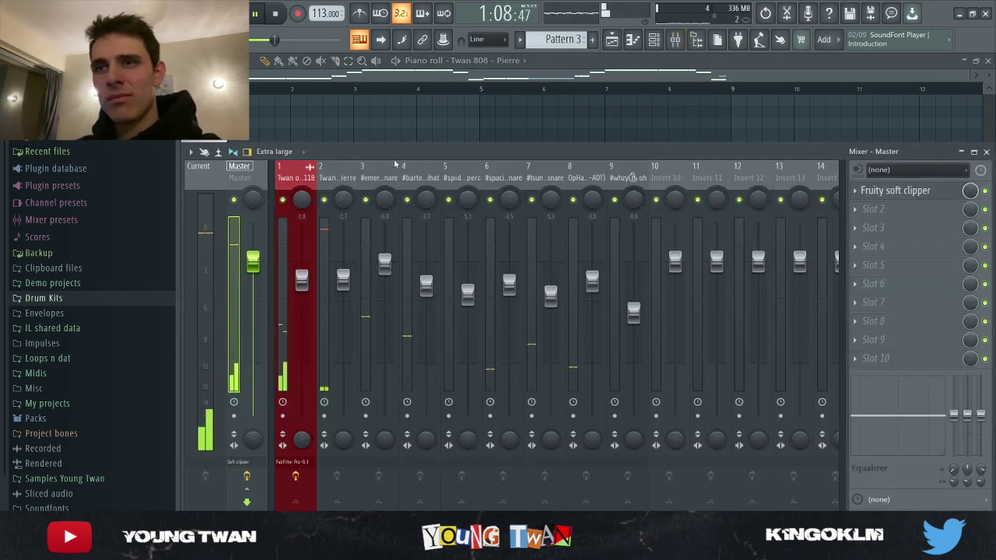
mouse_move(283, 180)
mouse_down()
mouse_move(696, 188)
mouse_move(375, 195)
mouse_move(284, 185)
mouse_up()
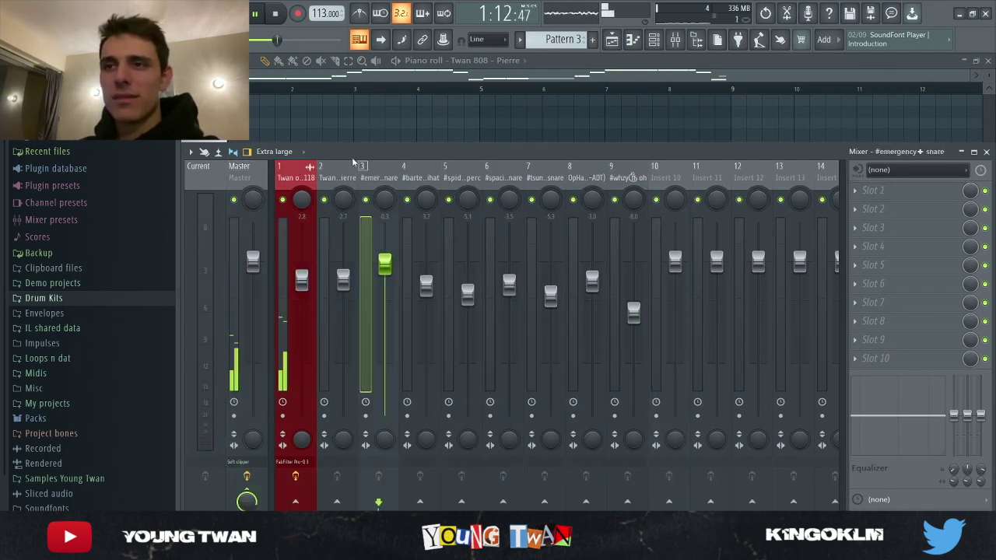
click(663, 70)
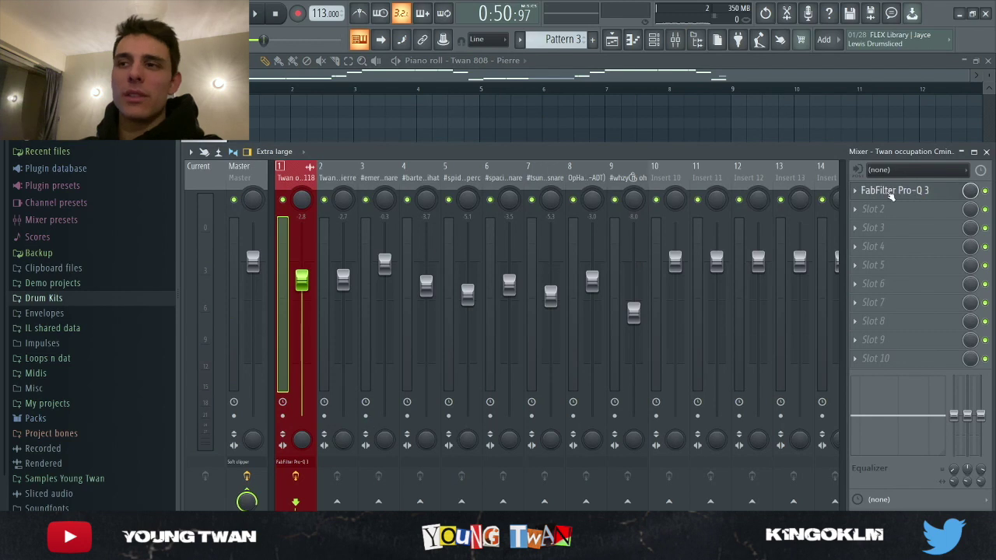
- Open FabFilter Pro-Q 3 on the Twan occupation melody track, examine its low-cut curve and close the plugin
click(895, 192)
drag(479, 175, 571, 106)
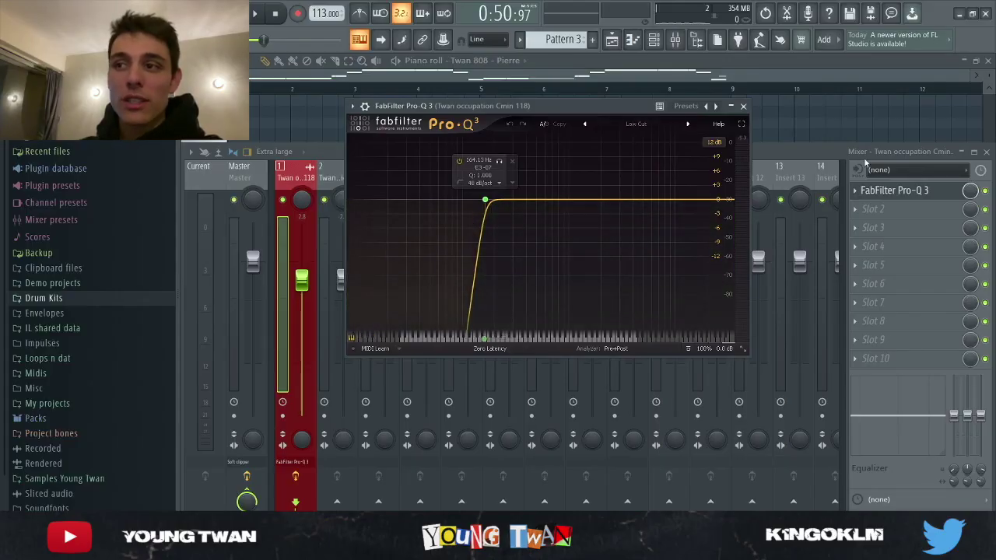
click(743, 106)
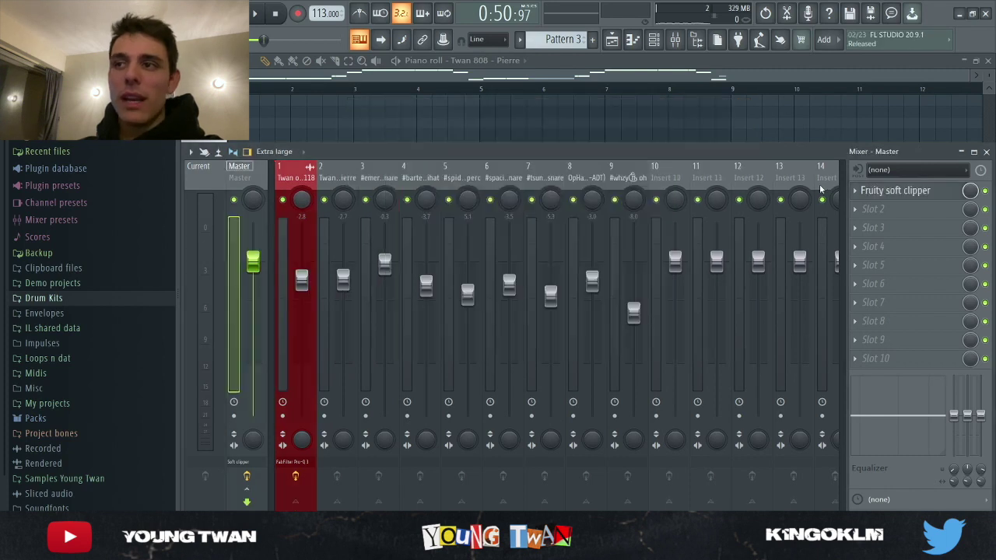
- Inspect the Fruity soft clipper on the master and the effect slots of the snare and 808 mixer tracks
click(883, 199)
click(877, 200)
click(459, 167)
click(356, 165)
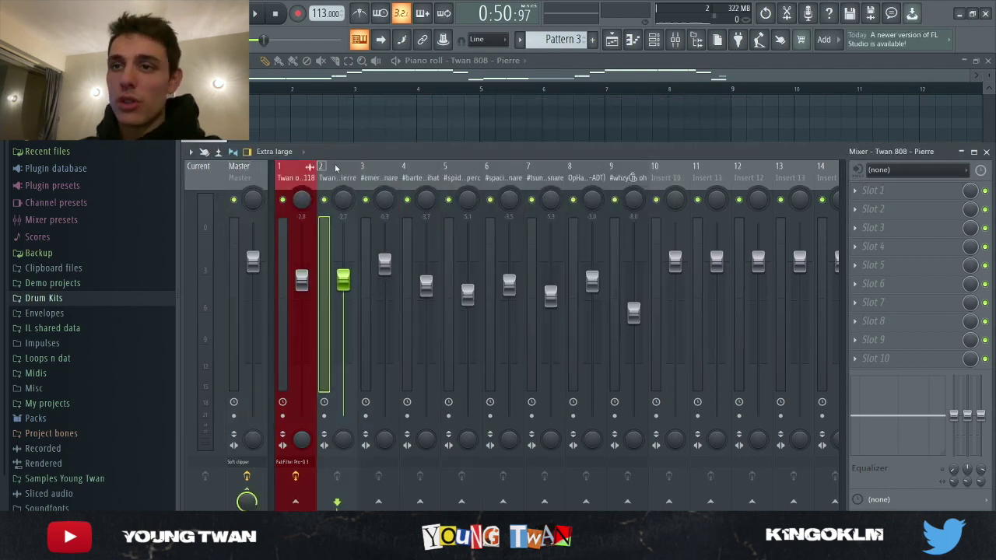
- Play the beat briefly to check the Twan 808 - Pierre track's peak level in the mixer
click(613, 206)
click(324, 226)
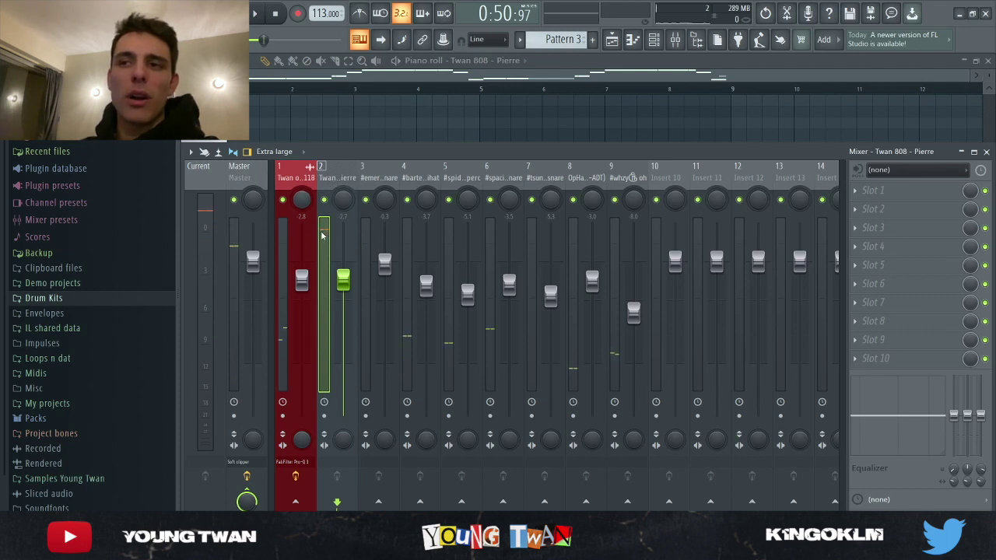
key(space)
key(space)
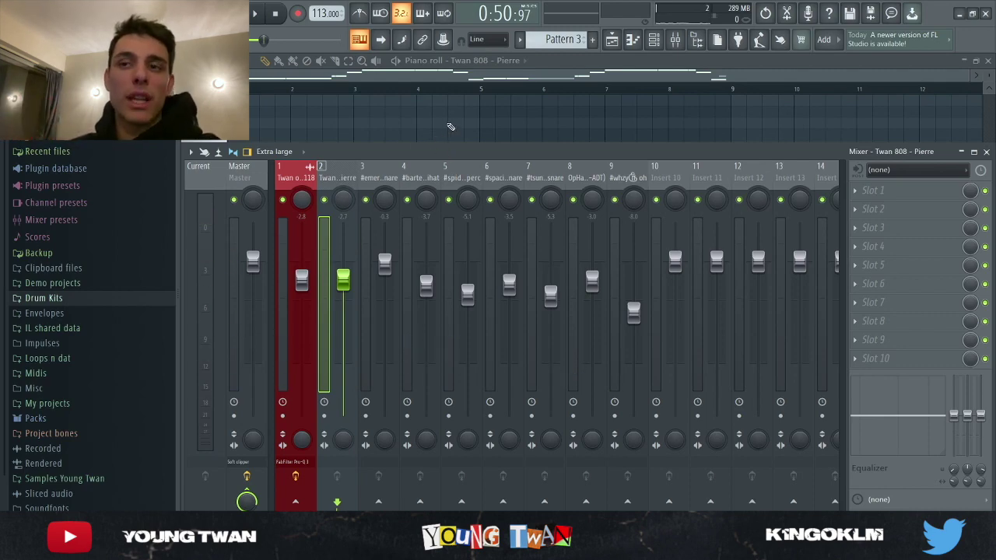
- Select the Pattern 2 clip at bar 3 of the arrangement and open its #tsunami snare notes in the piano roll
click(611, 39)
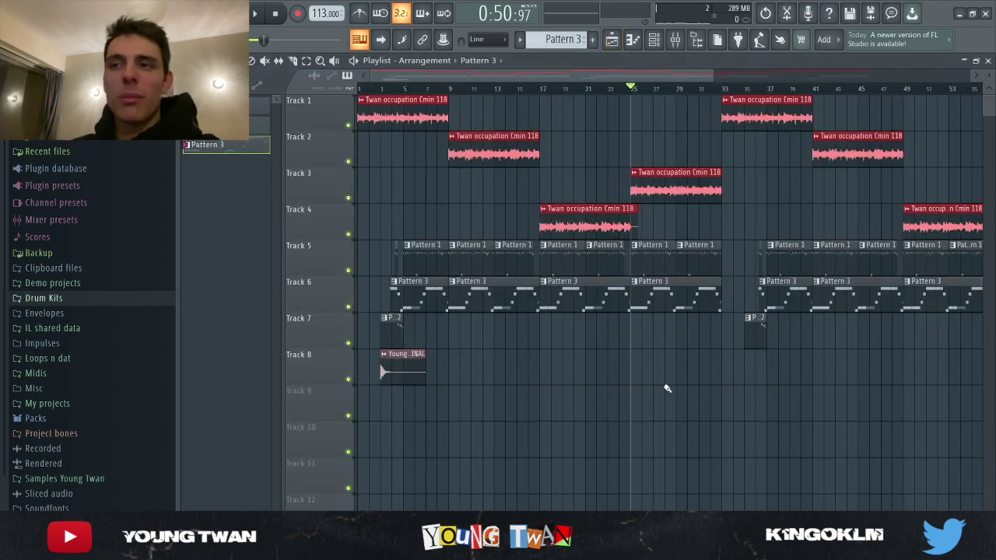
scroll(282, 381, up, 6)
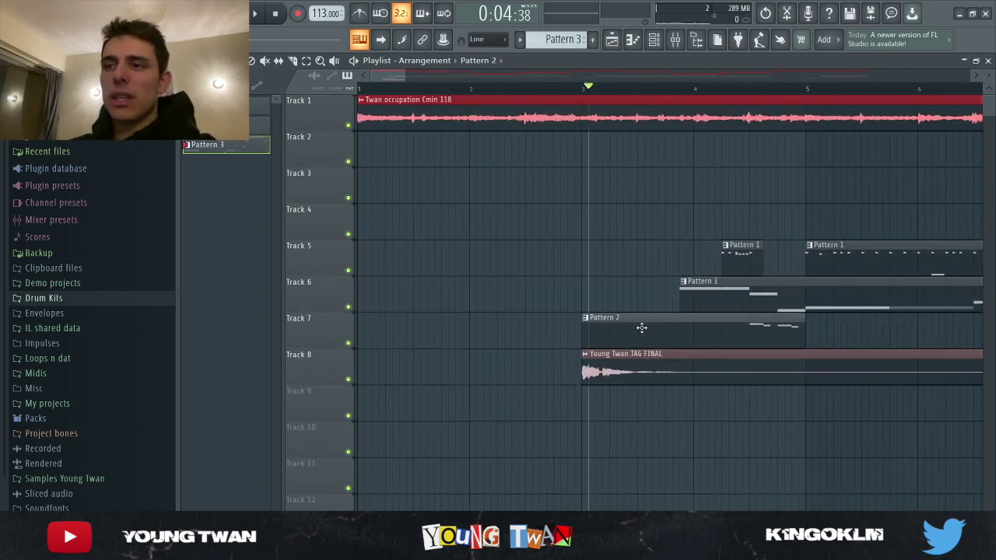
click(660, 44)
click(400, 321)
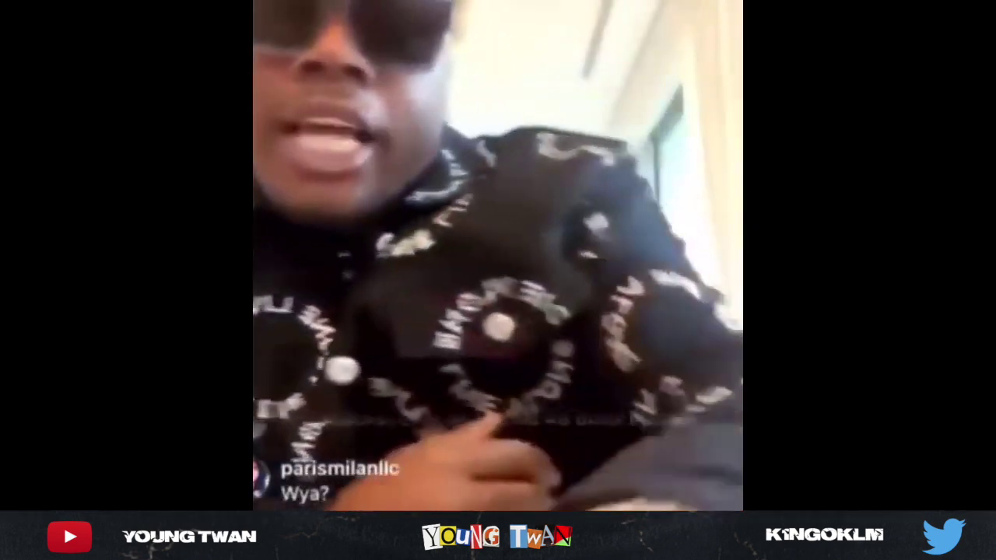
- Play the #tsunami snare fill of Pattern 2, examine its descending notes and return to the full arrangement in the playlist
key(space)
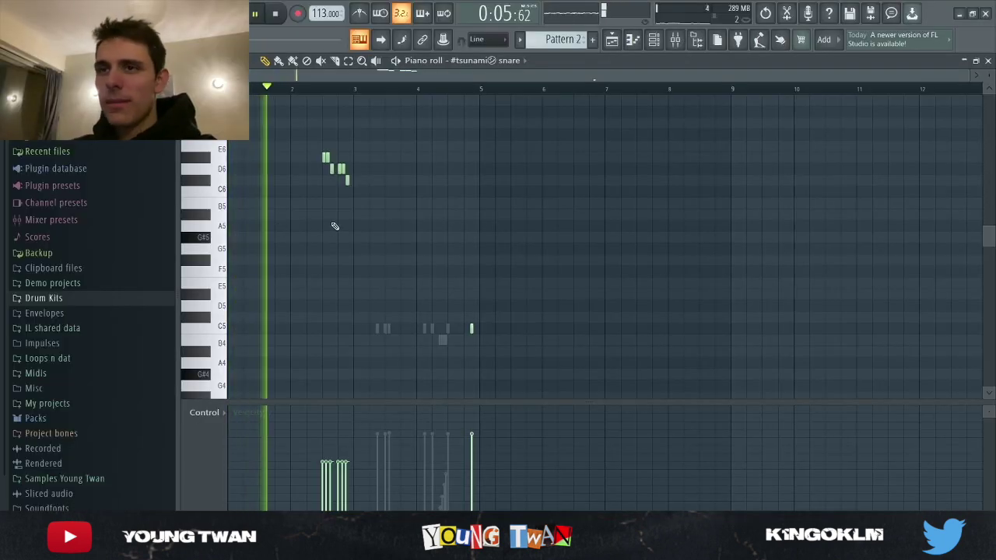
scroll(312, 218, up, 3)
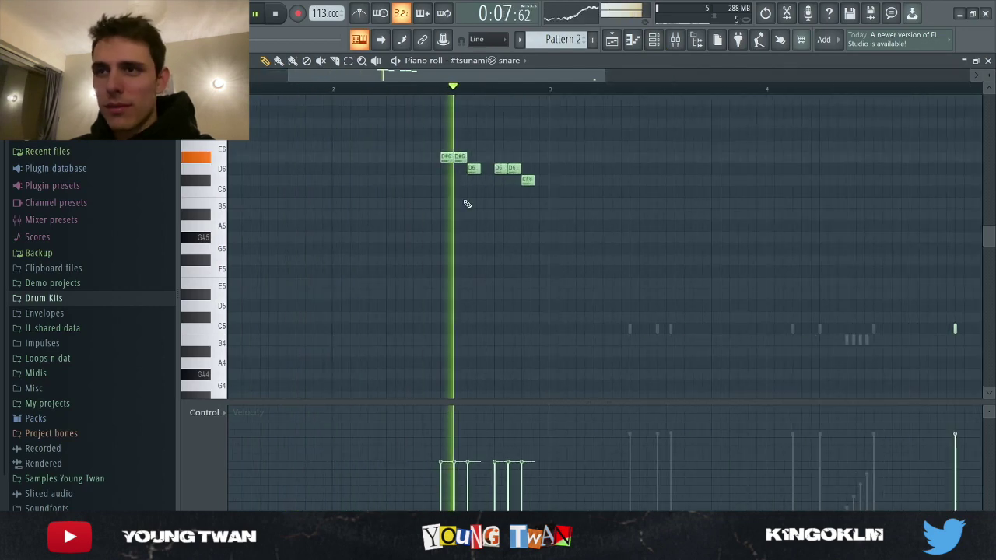
scroll(576, 226, down, 1)
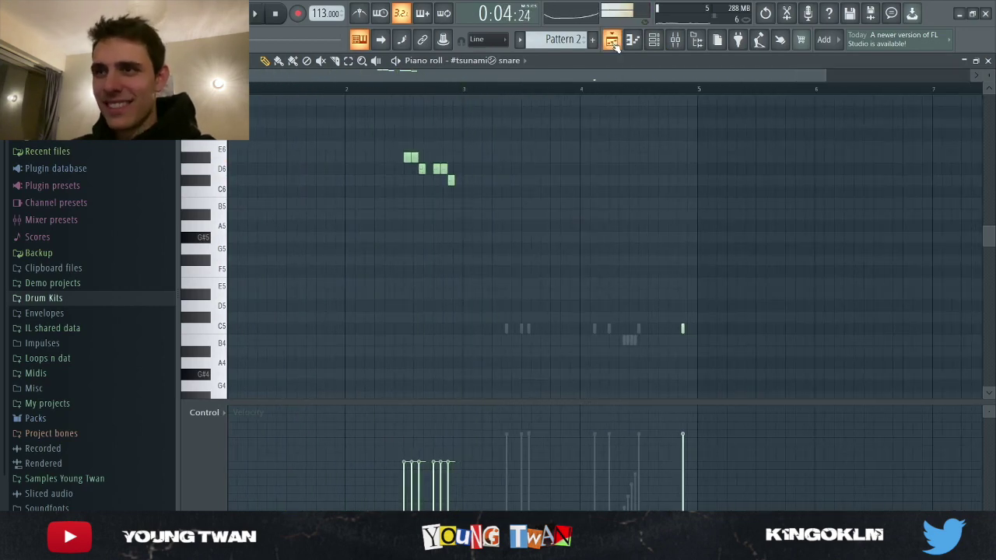
click(612, 40)
scroll(607, 448, down, 5)
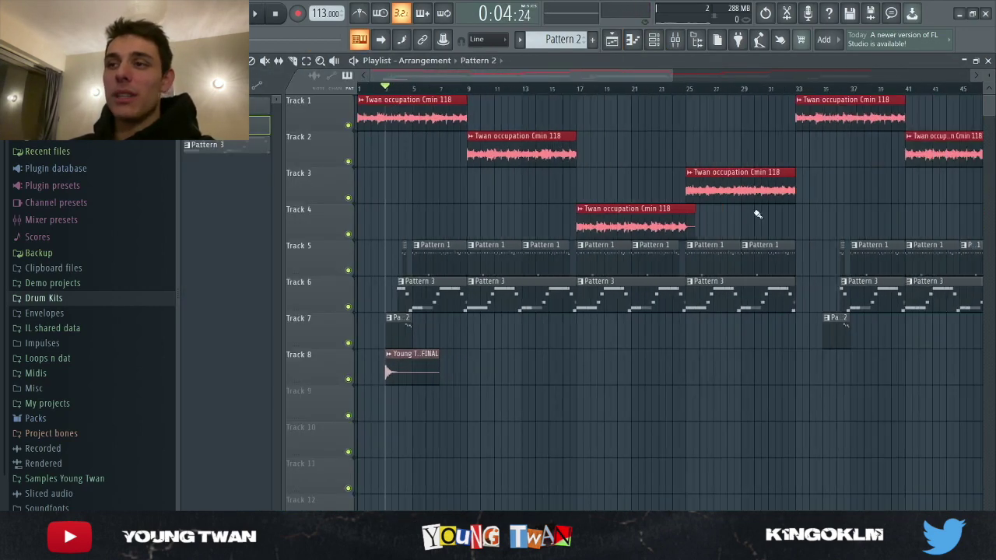